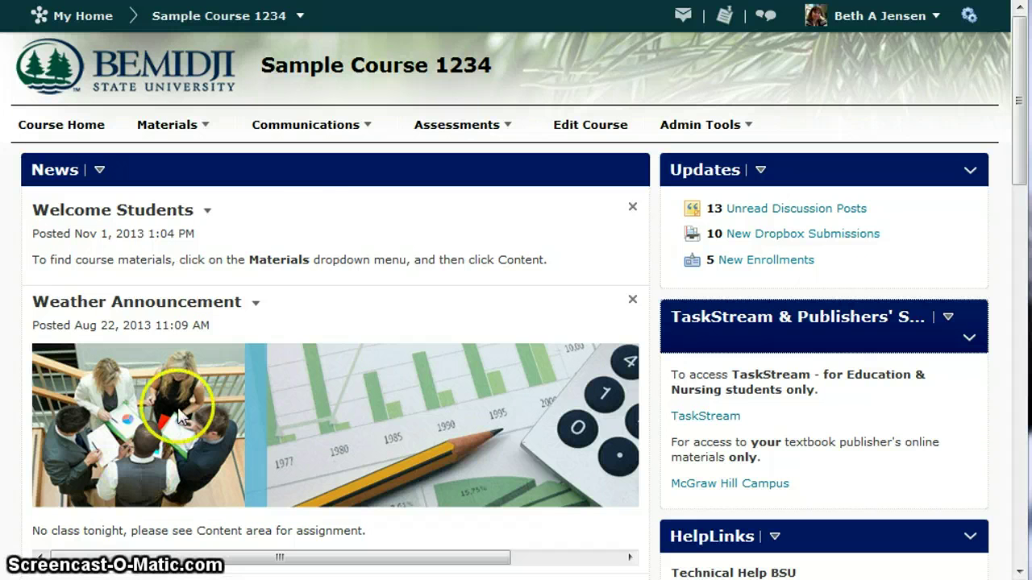
- Open the assessment settings of the Draft Email topic in the Portfolio Project Rough Drafts discussion forum
{"action": "left_click", "coordinate": [319, 129]}
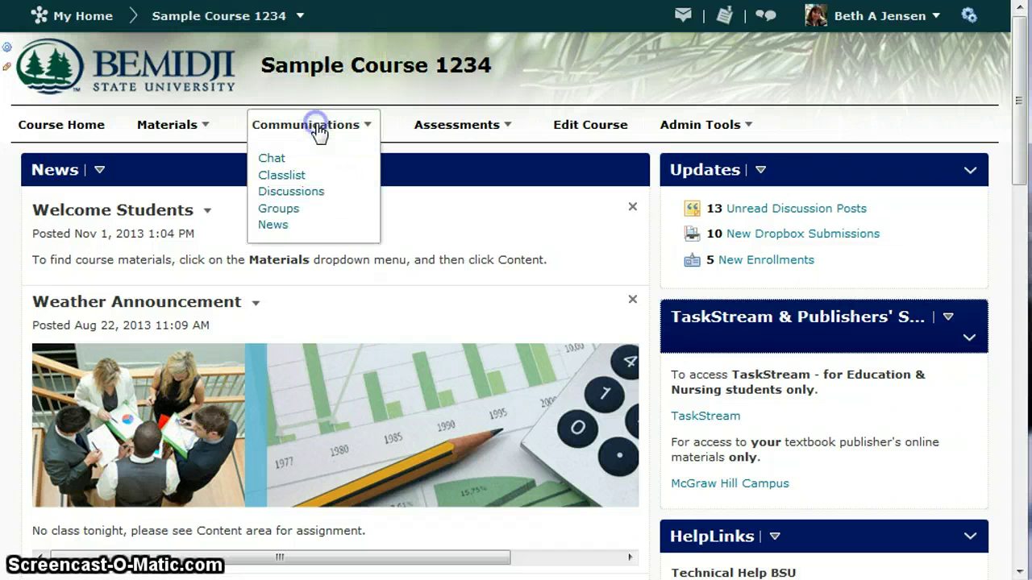
{"action": "left_click", "coordinate": [290, 194]}
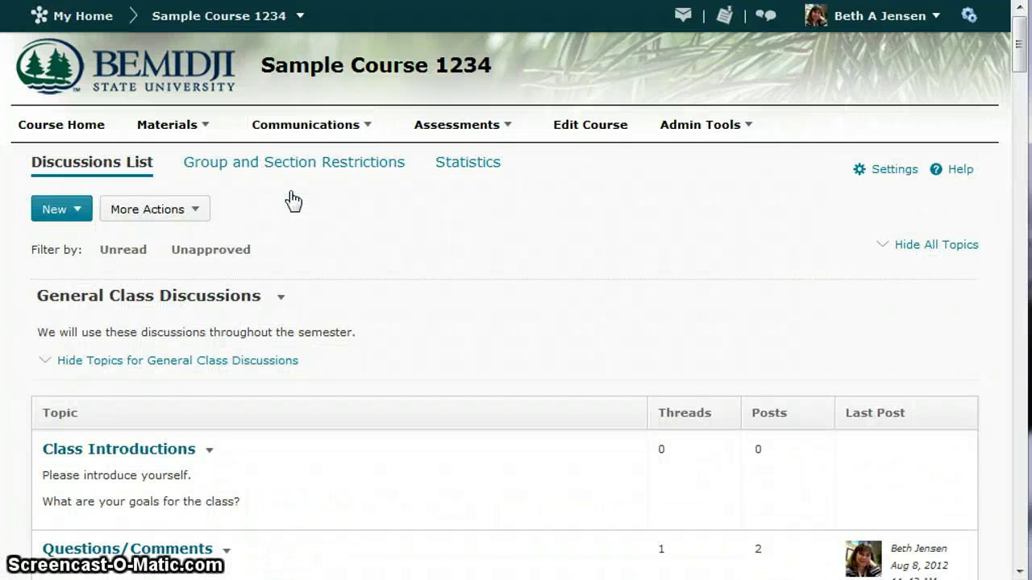
{"action": "scroll", "coordinate": [292, 200], "scroll_direction": "down", "scroll_amount": 6}
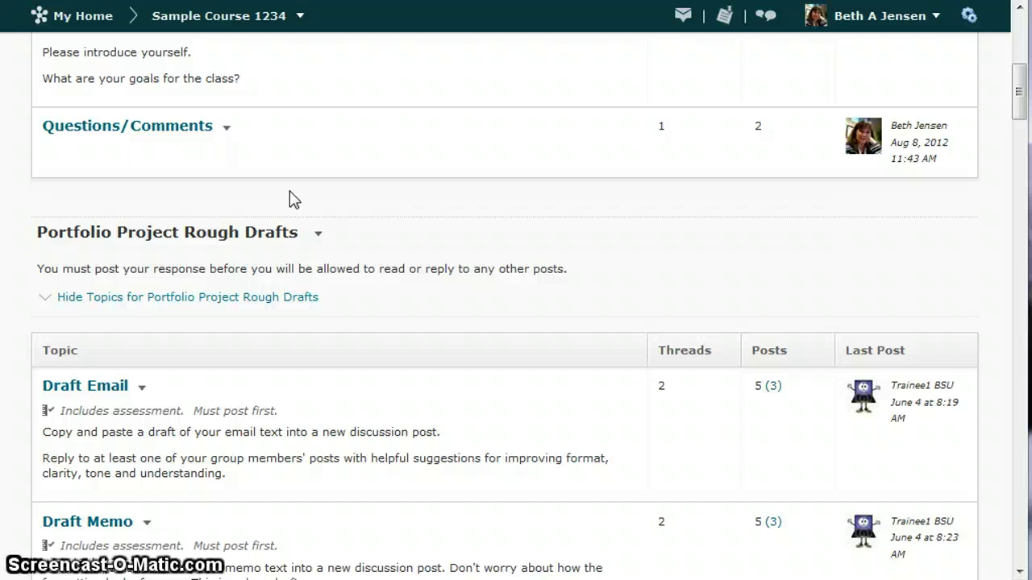
{"action": "scroll", "coordinate": [291, 190], "scroll_direction": "down", "scroll_amount": 1}
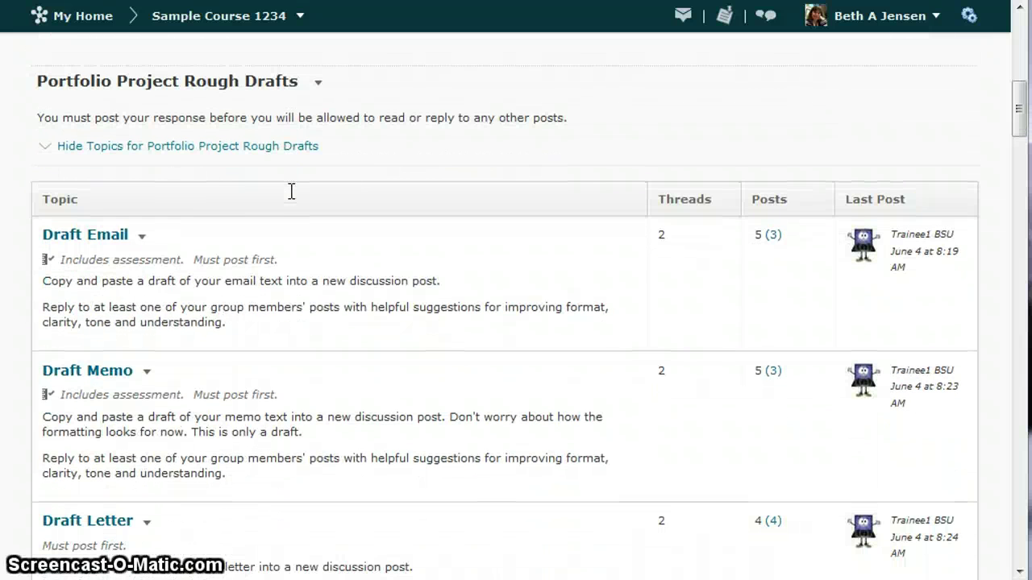
{"action": "left_click", "coordinate": [141, 236]}
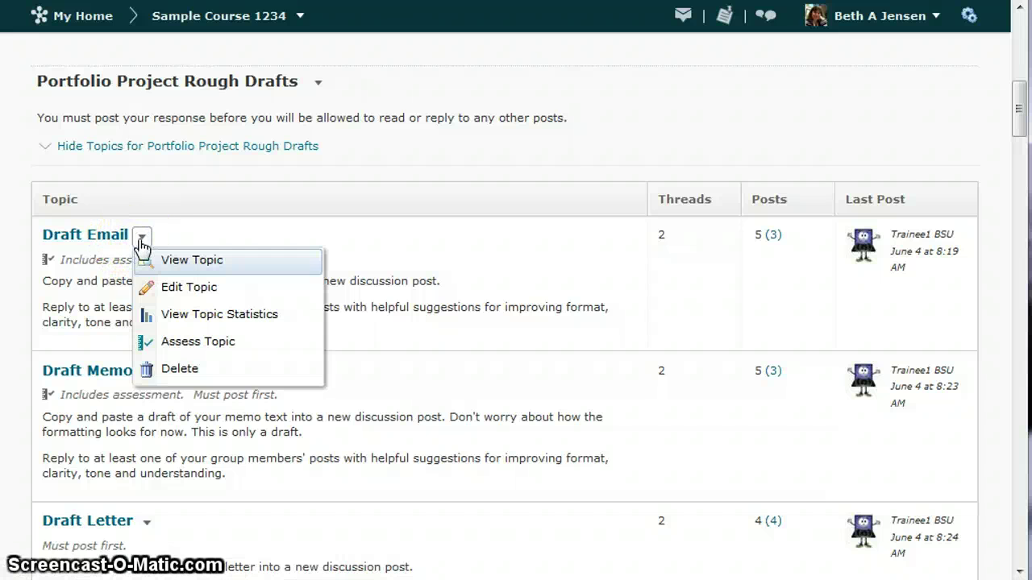
{"action": "left_click", "coordinate": [179, 292]}
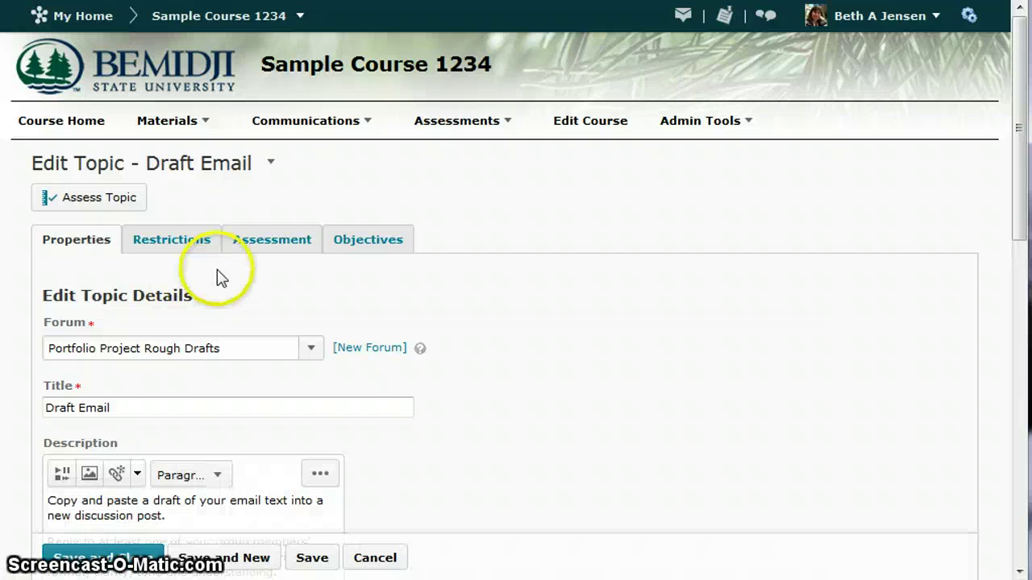
{"action": "left_click", "coordinate": [262, 256]}
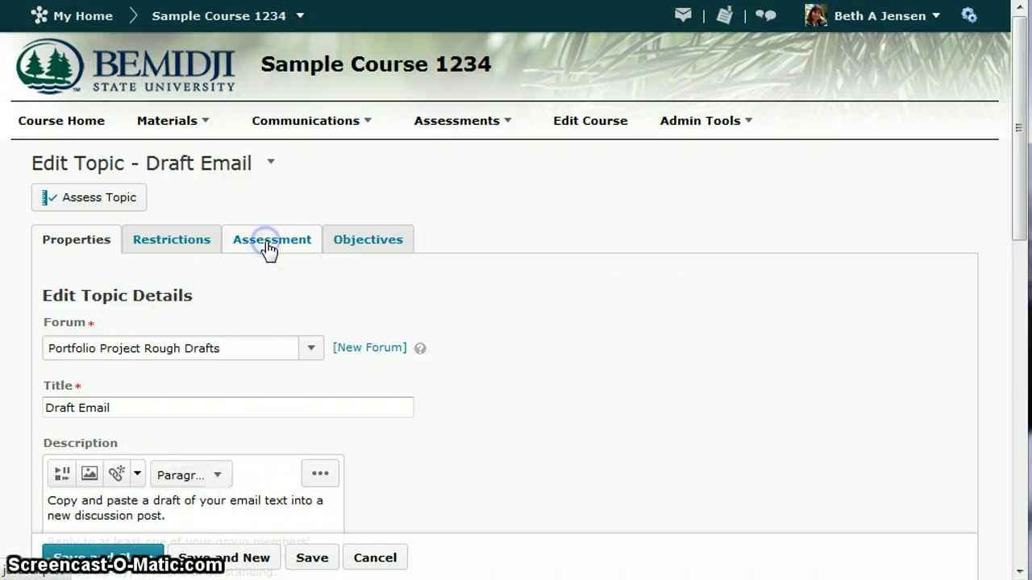
- Review the grade item, score and rubric settings of the Draft Email topic, and leave the editor without saving
{"action": "left_click", "coordinate": [231, 323]}
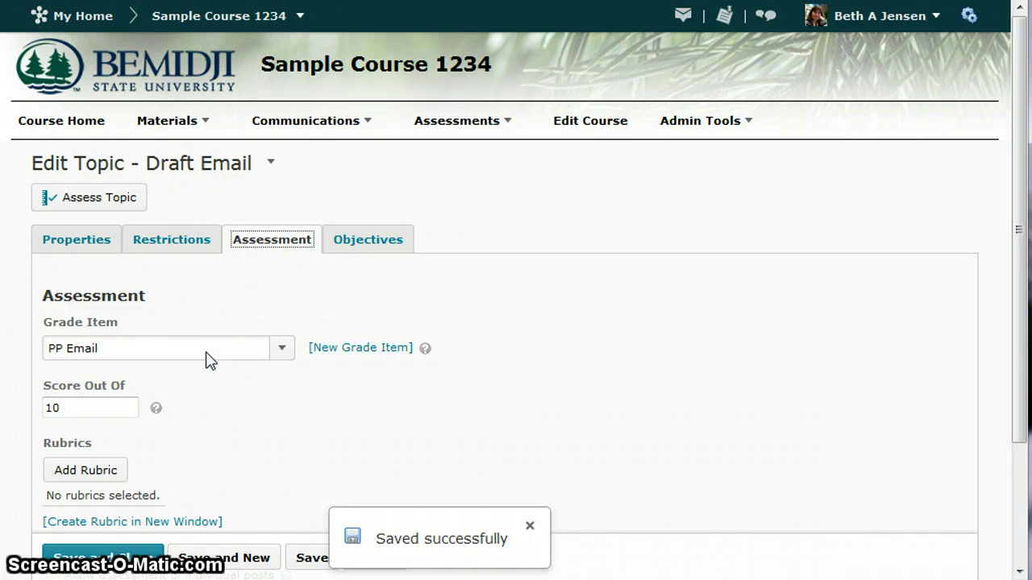
{"action": "left_click", "coordinate": [104, 413]}
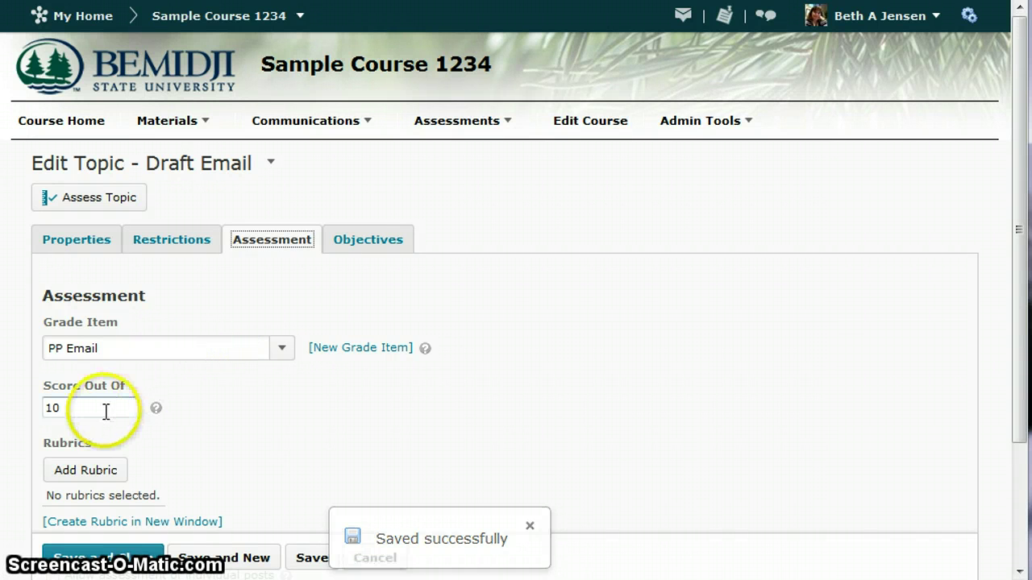
{"action": "left_click", "coordinate": [70, 472]}
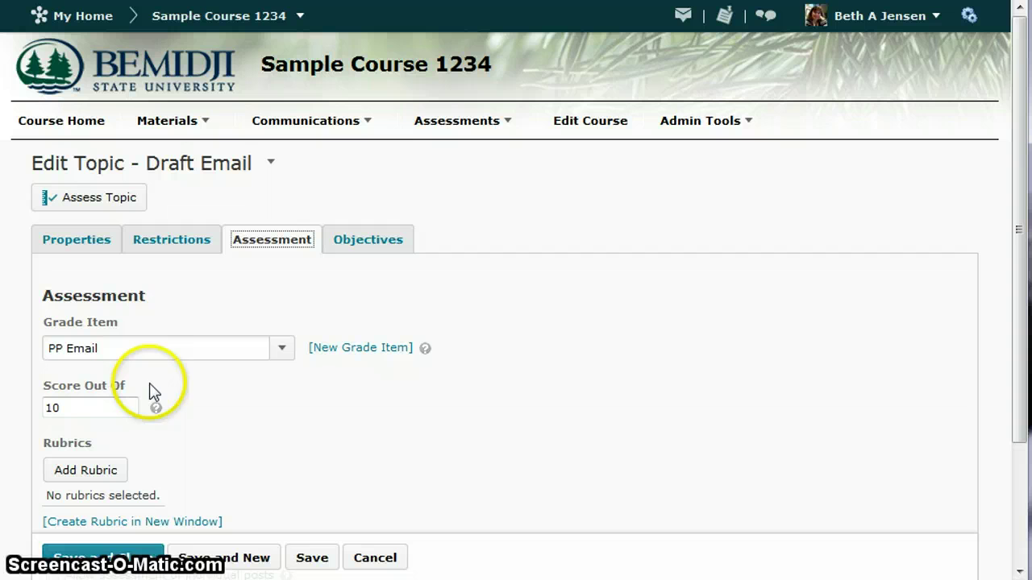
{"action": "left_click", "coordinate": [110, 408]}
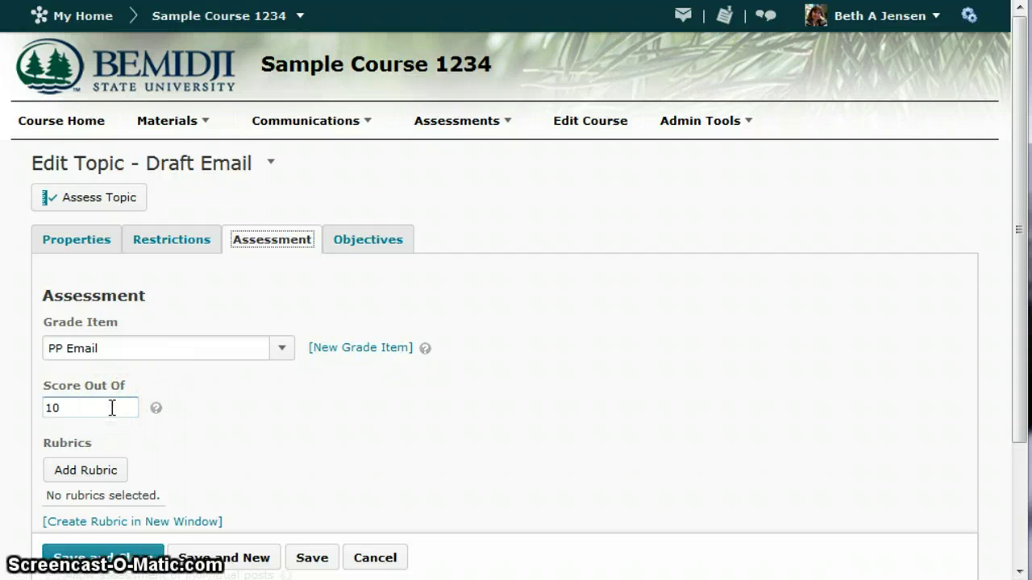
{"action": "left_click", "coordinate": [93, 556]}
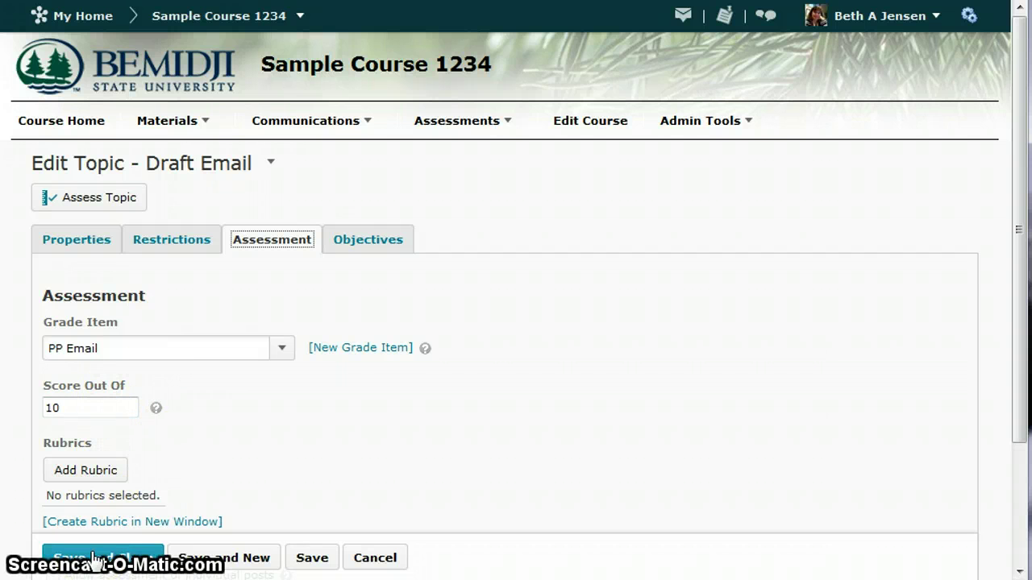
{"action": "left_click", "coordinate": [376, 558]}
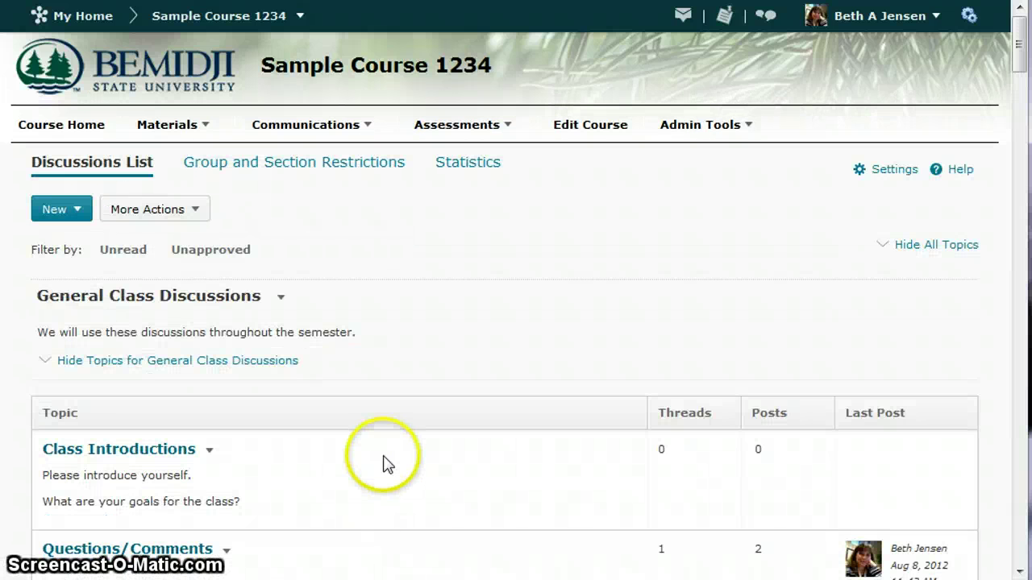
- Check which discussion topics include assessment, and open the PP Email grade item for editing from the course grades
{"action": "scroll", "coordinate": [385, 462], "scroll_direction": "down", "scroll_amount": 10}
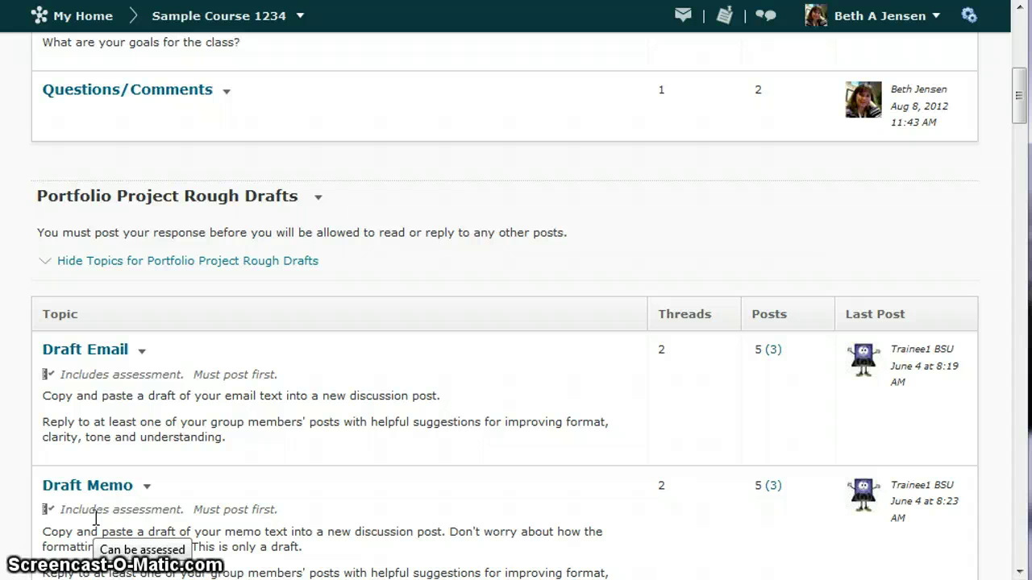
{"action": "scroll", "coordinate": [95, 528], "scroll_direction": "up", "scroll_amount": 6}
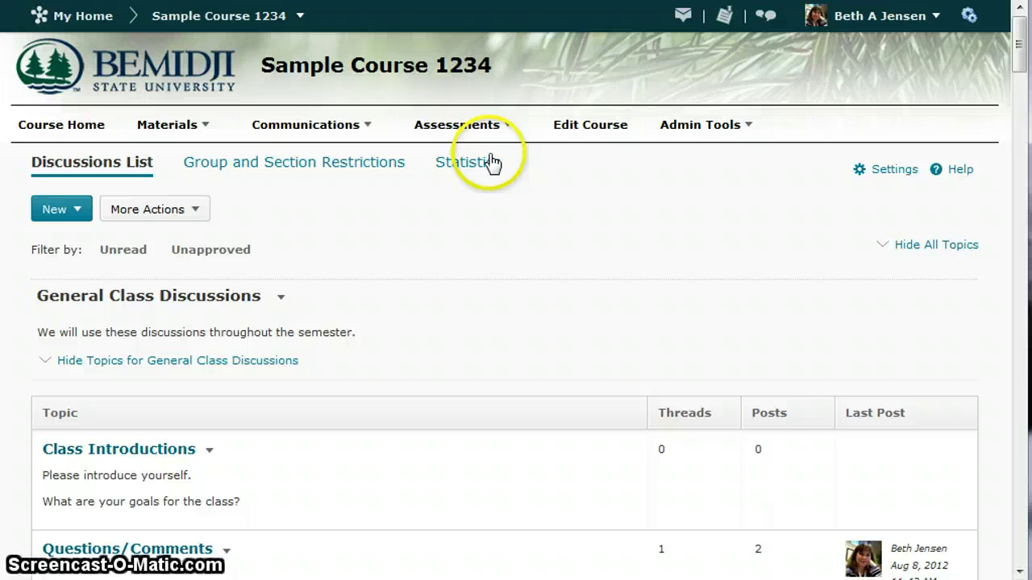
{"action": "left_click", "coordinate": [463, 134]}
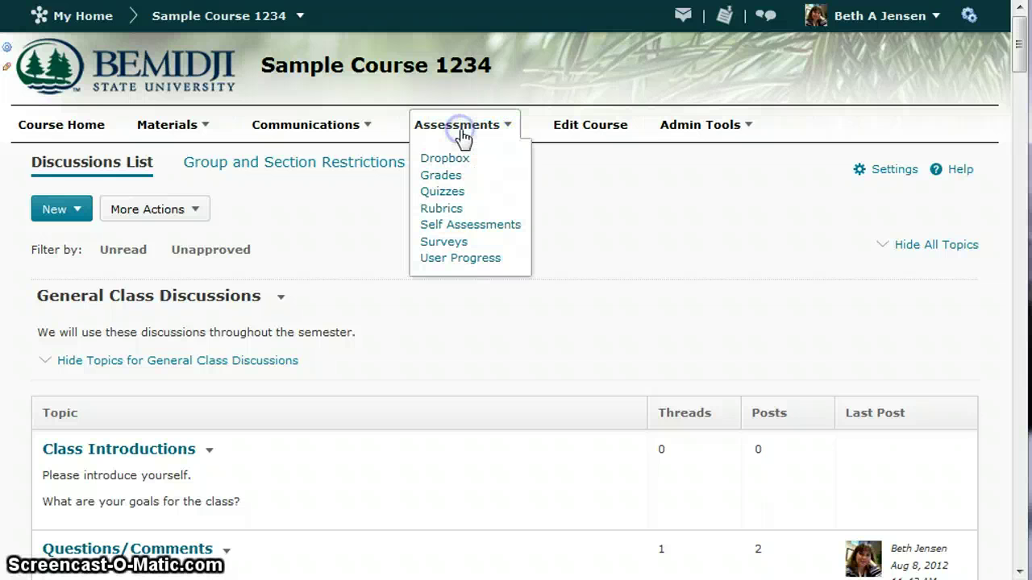
{"action": "left_click", "coordinate": [438, 172]}
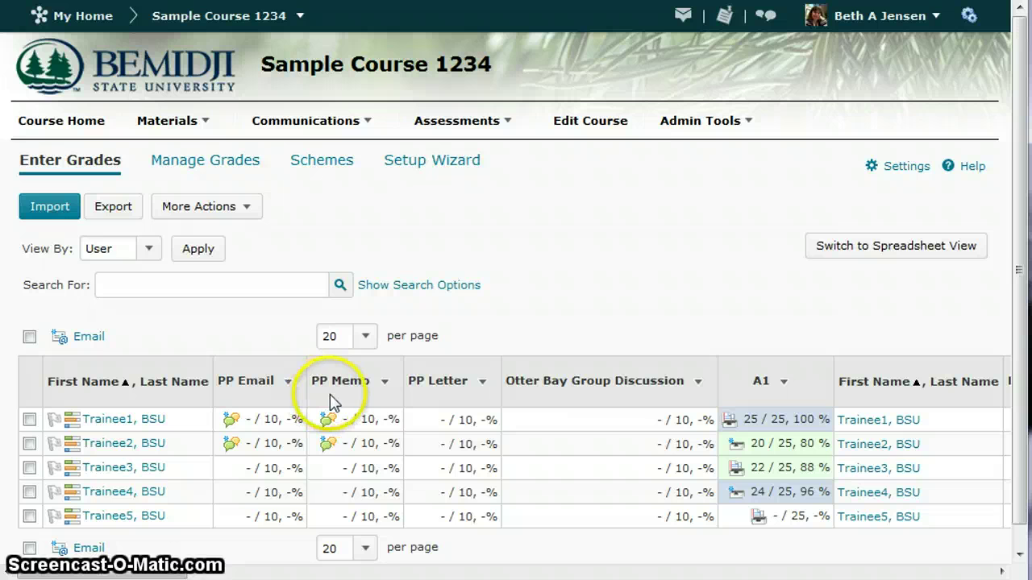
{"action": "left_click", "coordinate": [288, 385]}
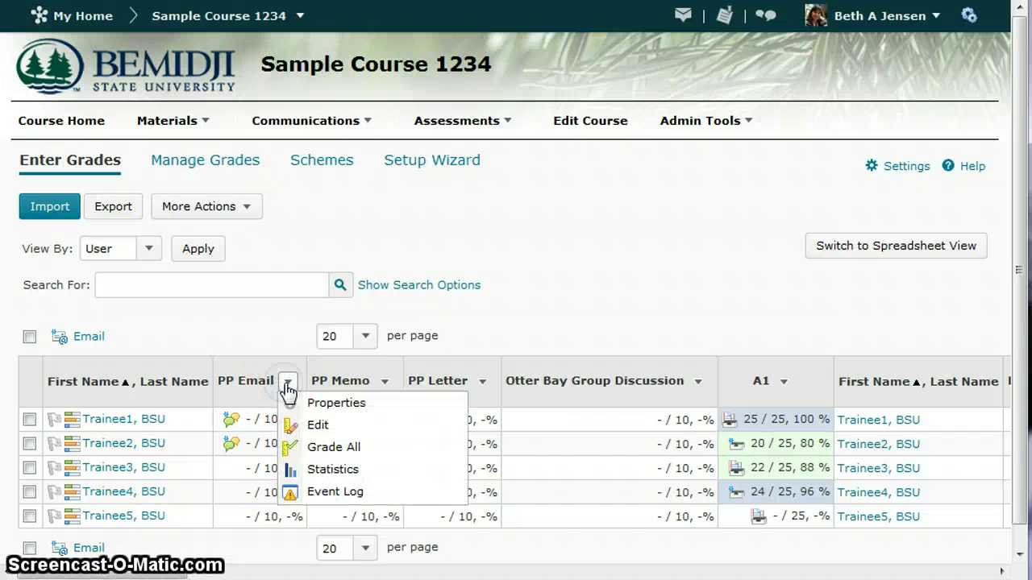
{"action": "left_click", "coordinate": [318, 425]}
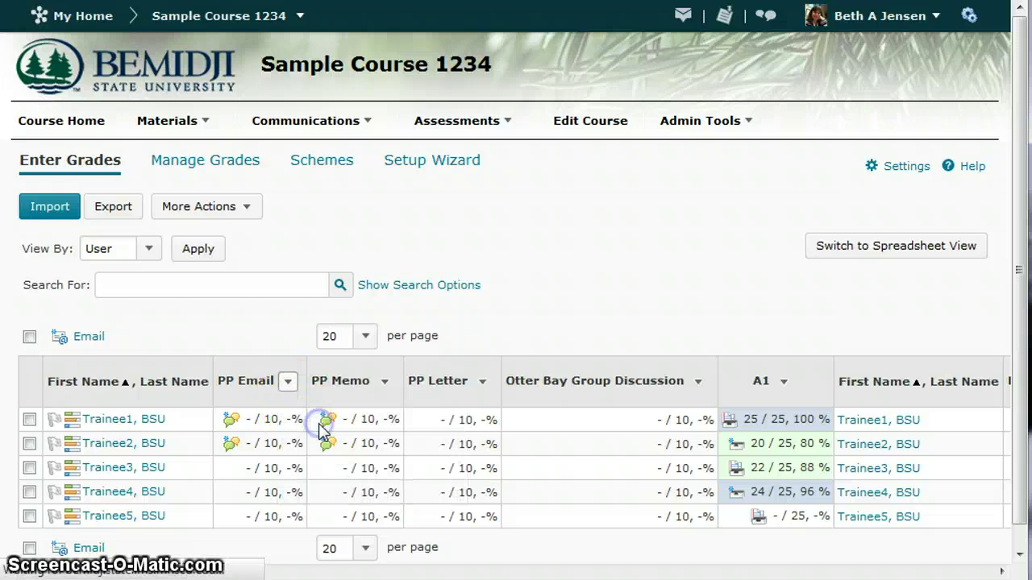
{"action": "left_click", "coordinate": [375, 392]}
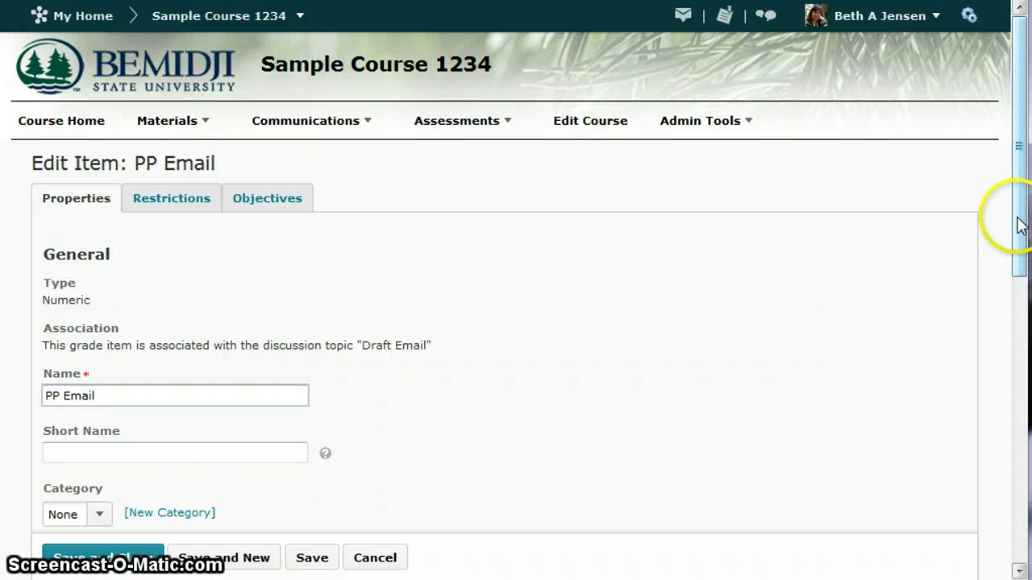
- Add the Weekly Discussion rubric to the PP Email grade item, and save and close the item
{"action": "left_click_drag", "start_coordinate": [1019, 225], "coordinate": [1022, 396]}
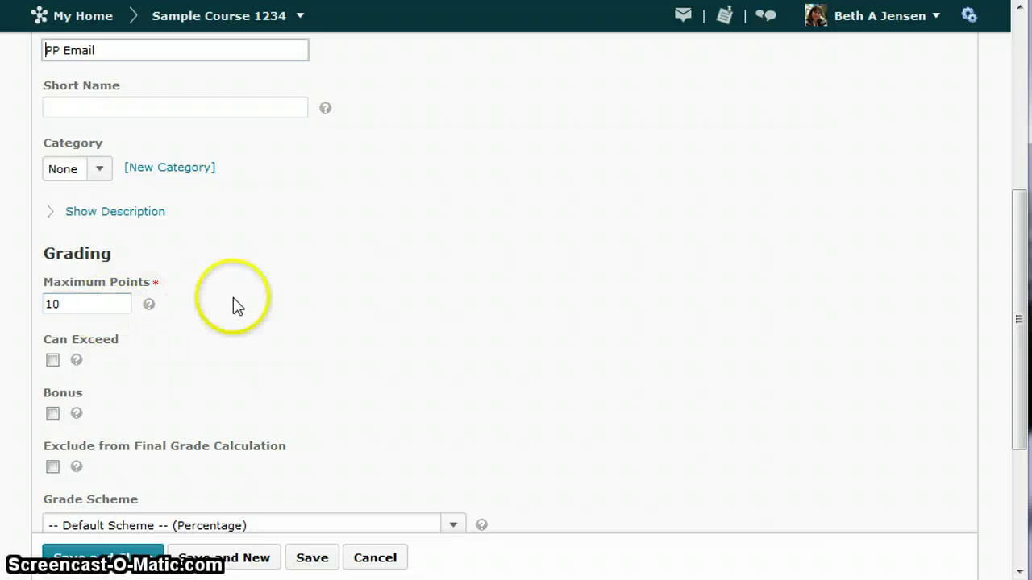
{"action": "scroll", "coordinate": [234, 303], "scroll_direction": "down", "scroll_amount": 2}
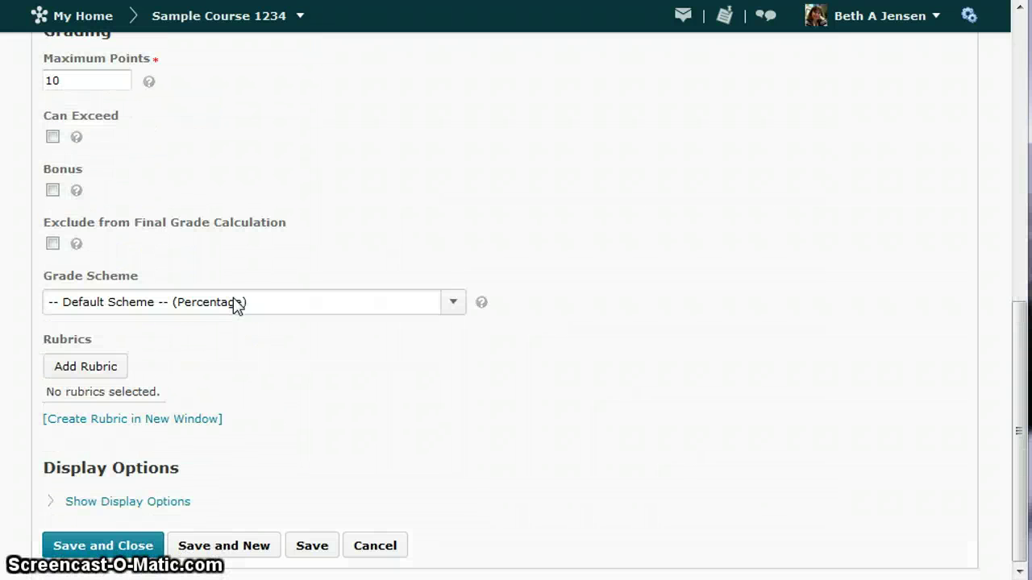
{"action": "left_click", "coordinate": [95, 369]}
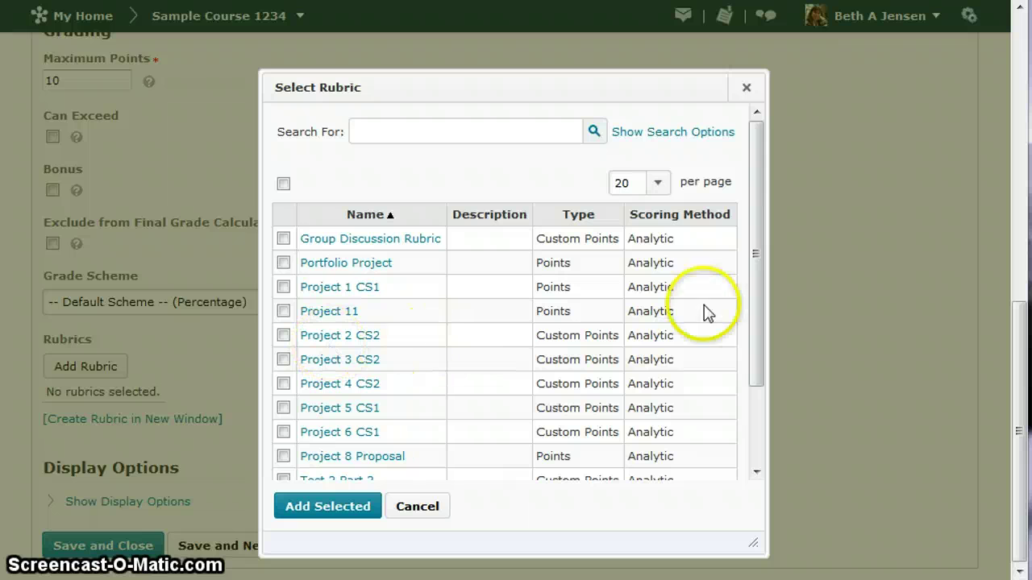
{"action": "left_click_drag", "start_coordinate": [754, 305], "coordinate": [745, 387]}
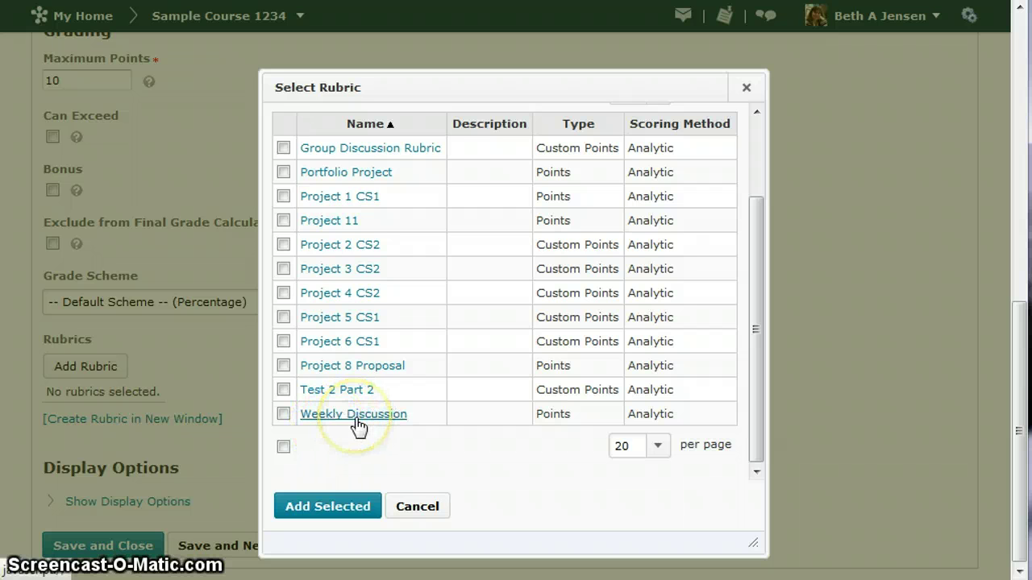
{"action": "left_click", "coordinate": [283, 414]}
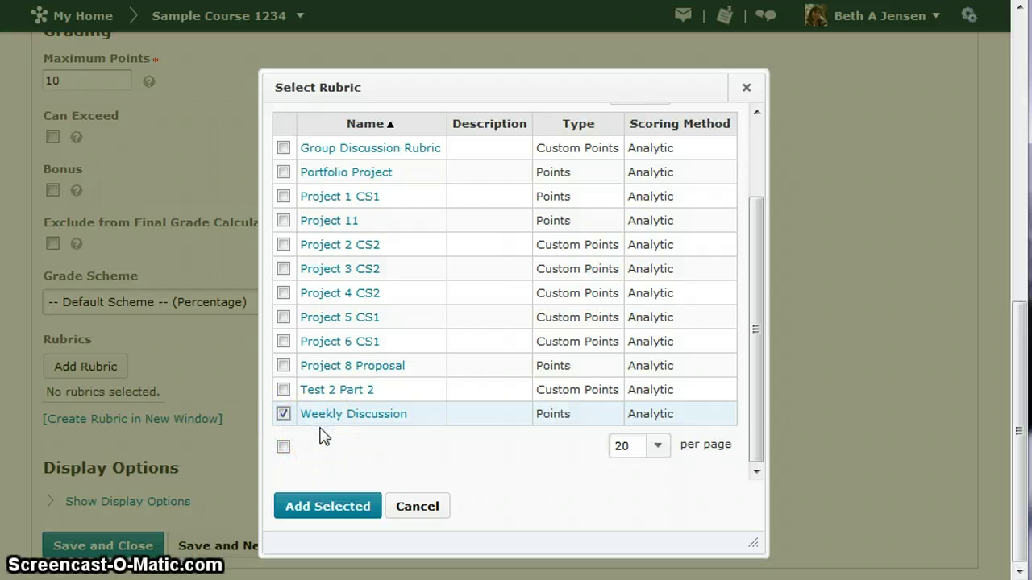
{"action": "left_click", "coordinate": [323, 513]}
{"action": "left_click", "coordinate": [322, 512]}
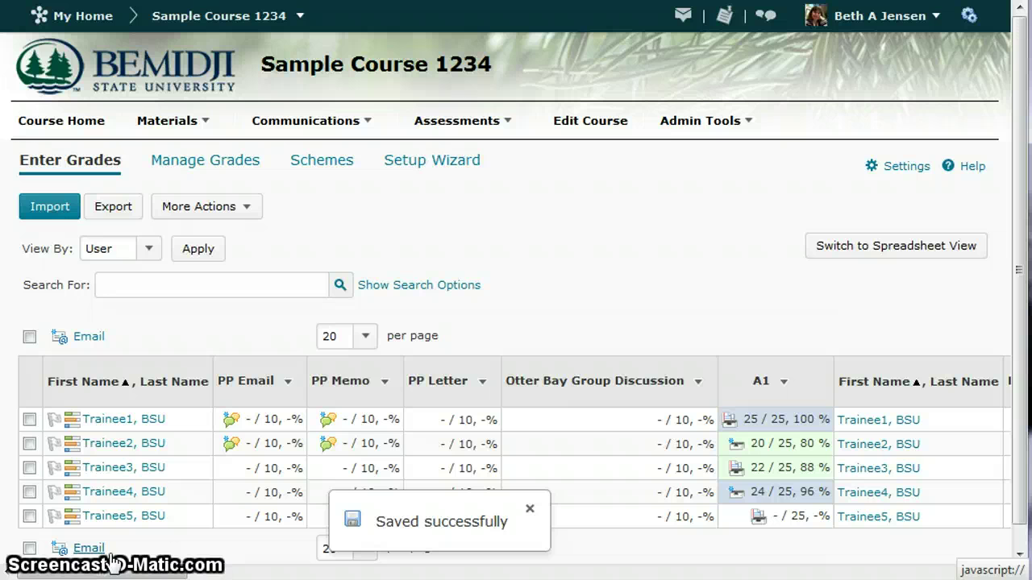
{"action": "left_click", "coordinate": [167, 491]}
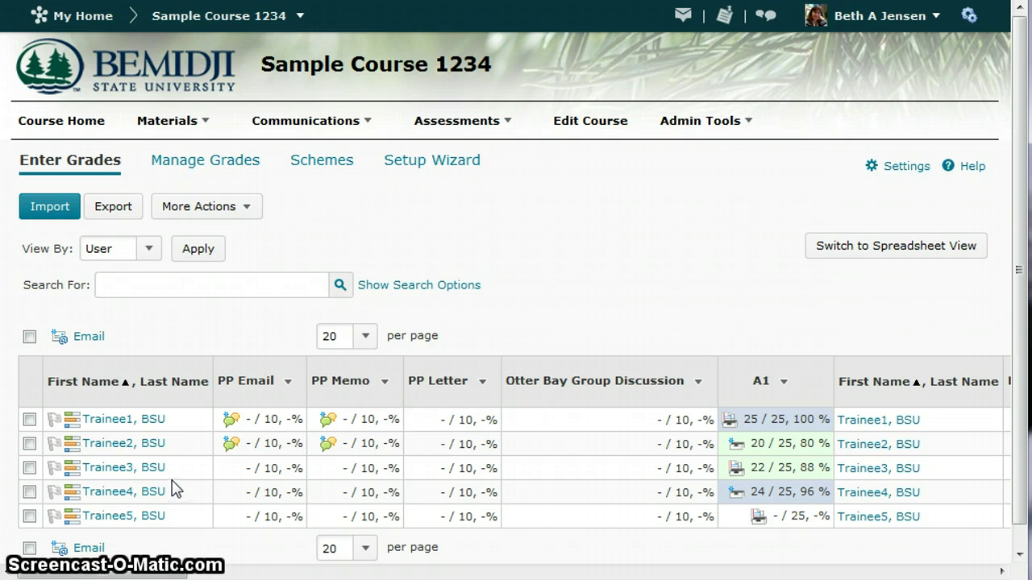
{"action": "left_click", "coordinate": [186, 482]}
{"action": "left_click", "coordinate": [210, 480]}
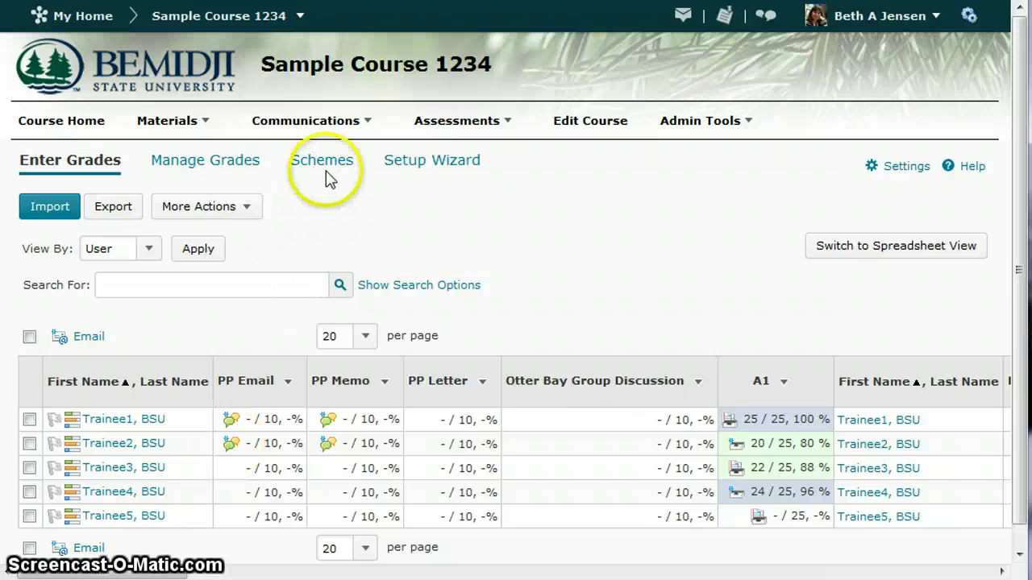
- Return to the course discussions and open the Draft Email topic's assessment settings for editing
{"action": "left_click", "coordinate": [305, 127]}
{"action": "left_click", "coordinate": [292, 193]}
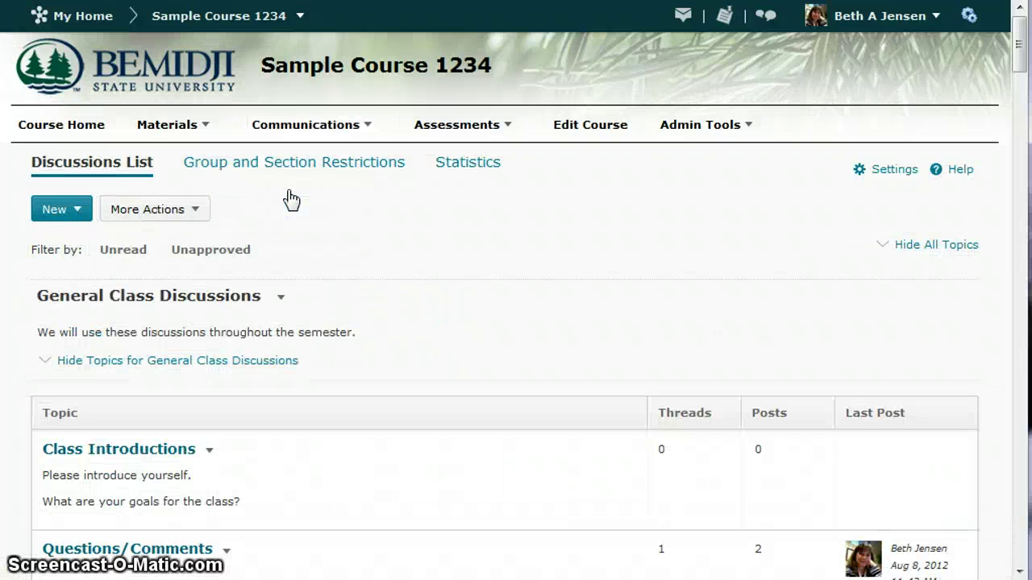
{"action": "scroll", "coordinate": [291, 197], "scroll_direction": "down", "scroll_amount": 6}
{"action": "left_click", "coordinate": [152, 356]}
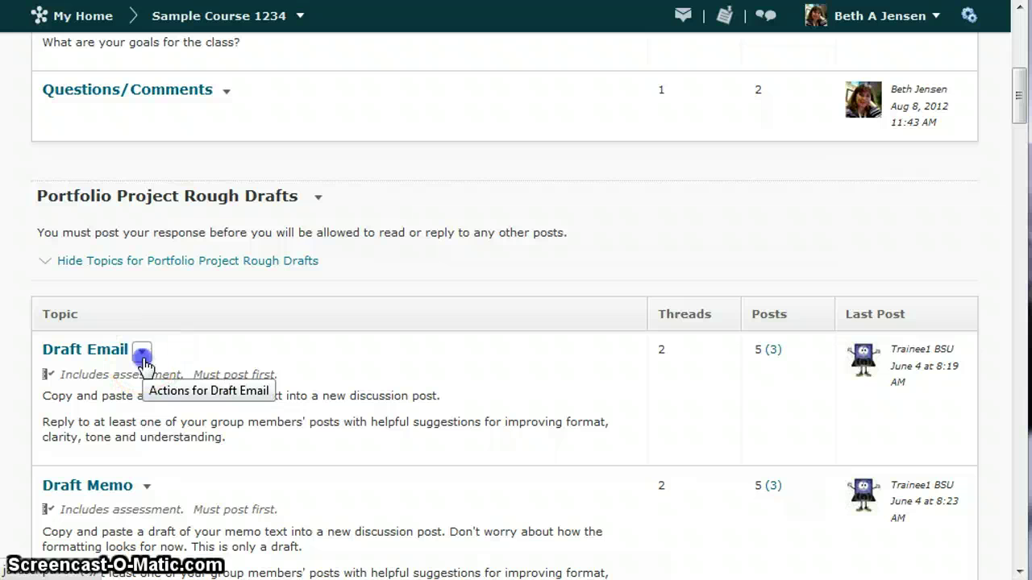
{"action": "left_click", "coordinate": [143, 357]}
{"action": "left_click", "coordinate": [171, 401]}
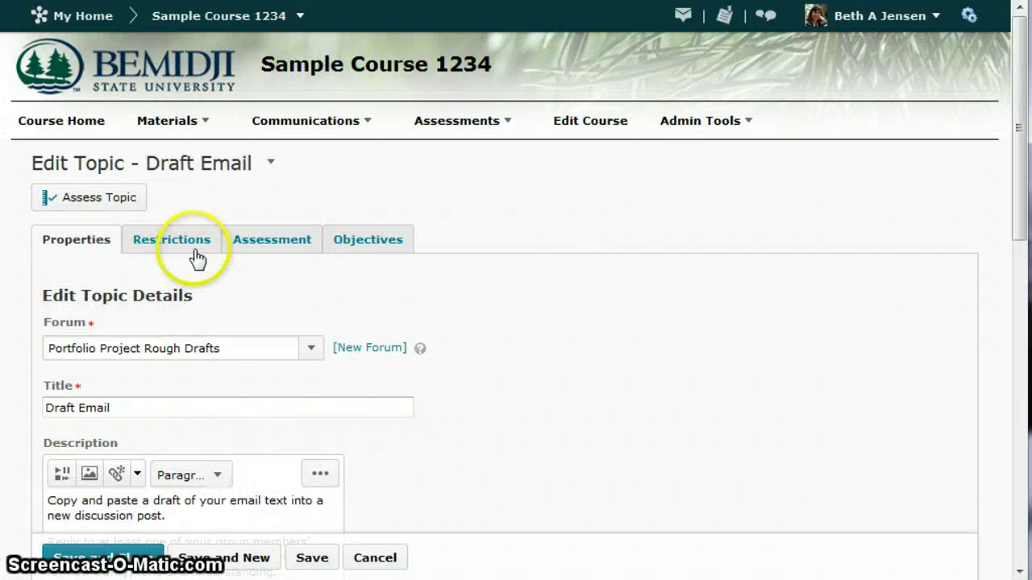
{"action": "left_click", "coordinate": [292, 249]}
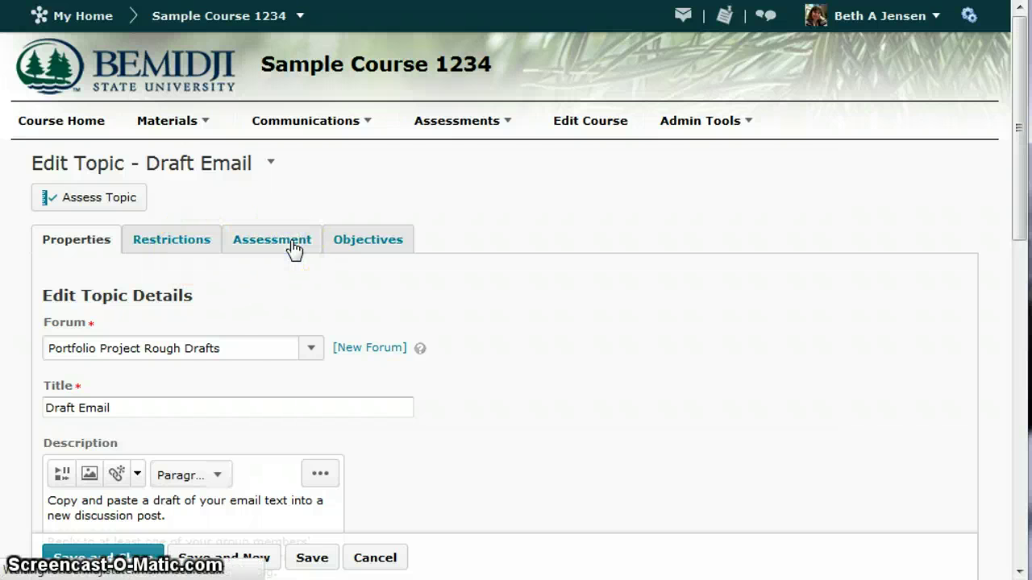
- Look over the Draft Email assessment options, and save and close the topic
{"action": "scroll", "coordinate": [296, 269], "scroll_direction": "down", "scroll_amount": 3}
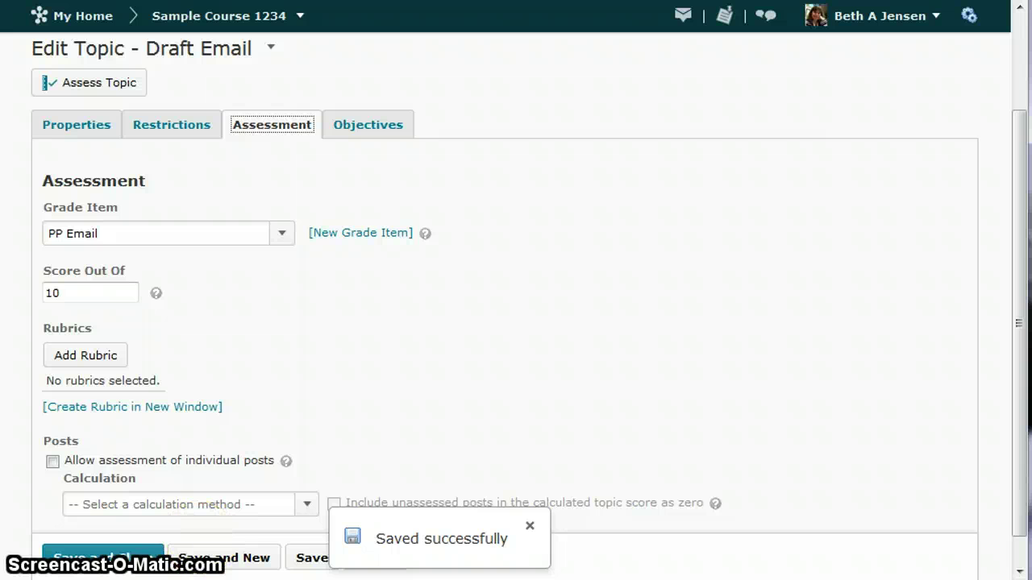
{"action": "left_click", "coordinate": [117, 565]}
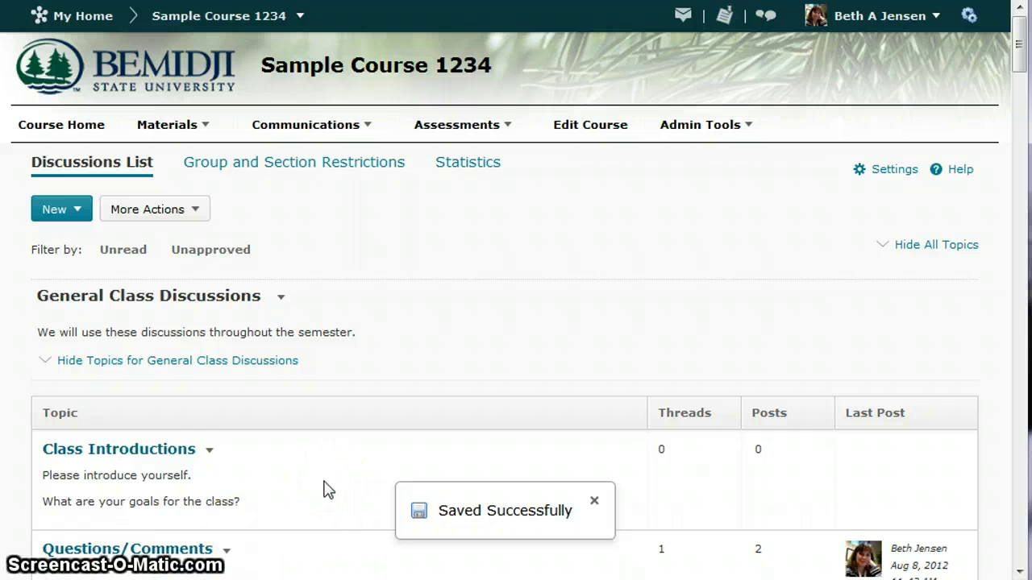
{"action": "scroll", "coordinate": [327, 489], "scroll_direction": "down", "scroll_amount": 3}
{"action": "scroll", "coordinate": [326, 489], "scroll_direction": "up", "scroll_amount": 3}
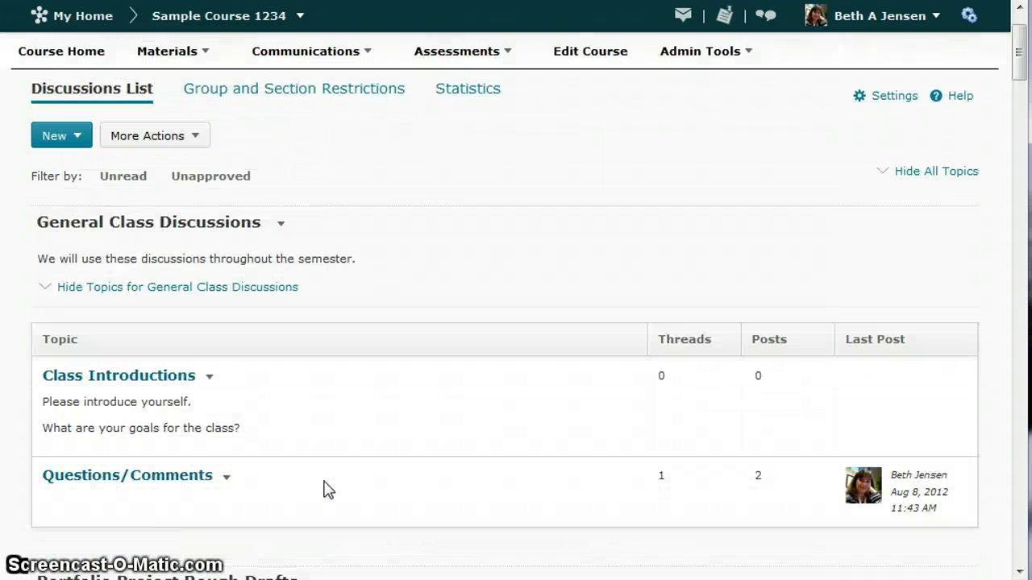
- Go to the course grades and open the PP Email item for grading all users
{"action": "left_click", "coordinate": [453, 131]}
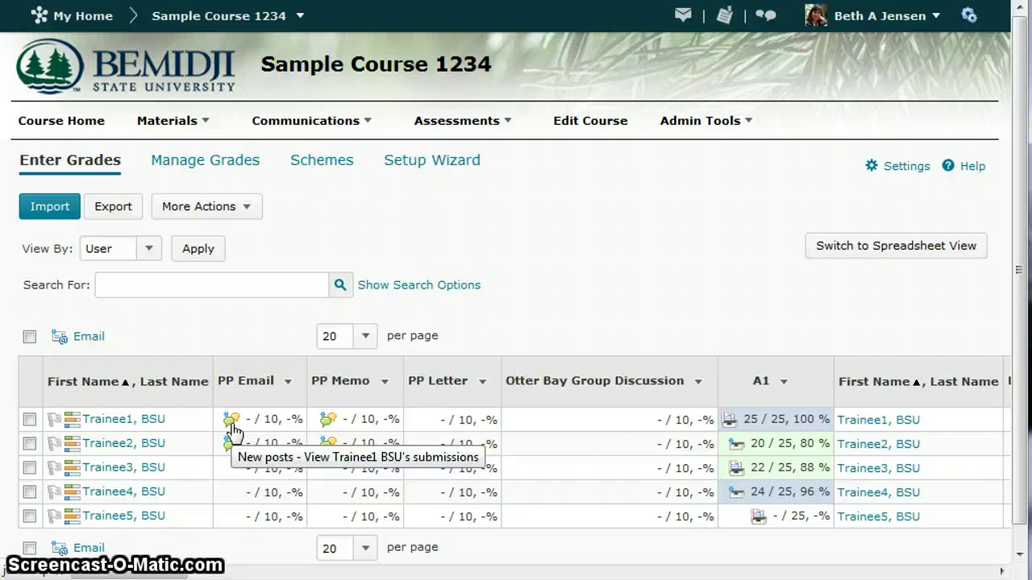
{"action": "left_click", "coordinate": [228, 424]}
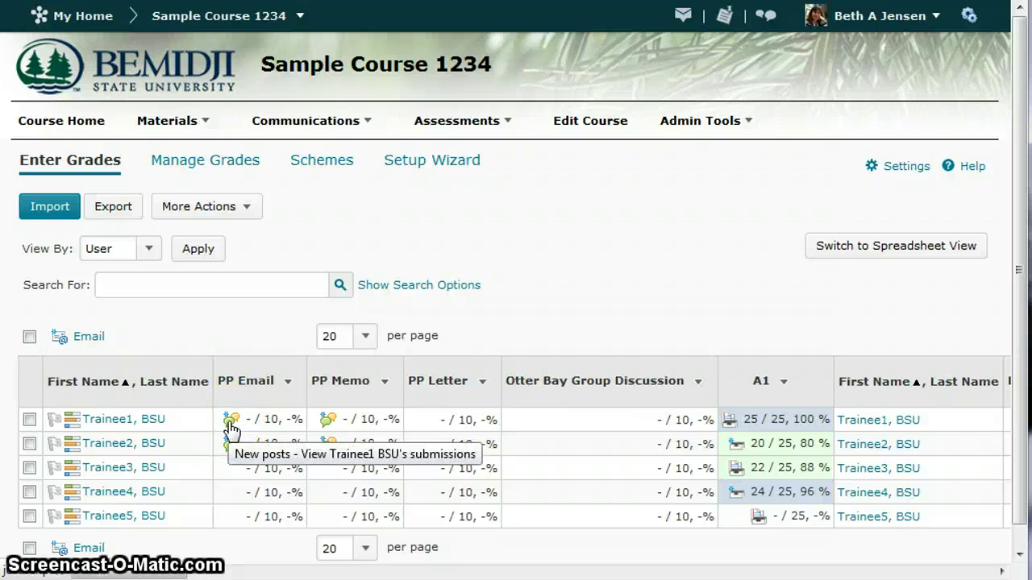
{"action": "left_click", "coordinate": [234, 425]}
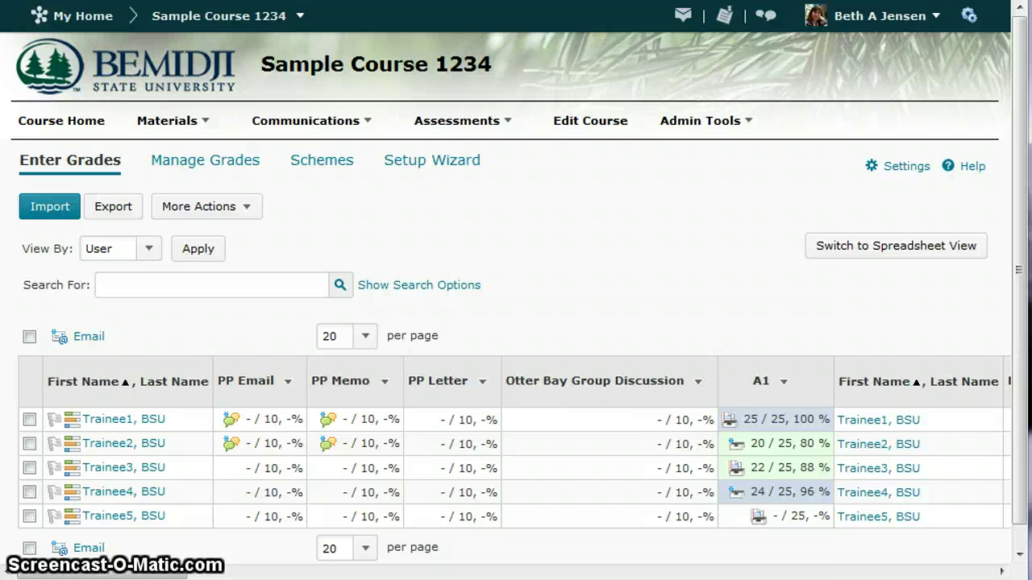
{"action": "left_click", "coordinate": [304, 531]}
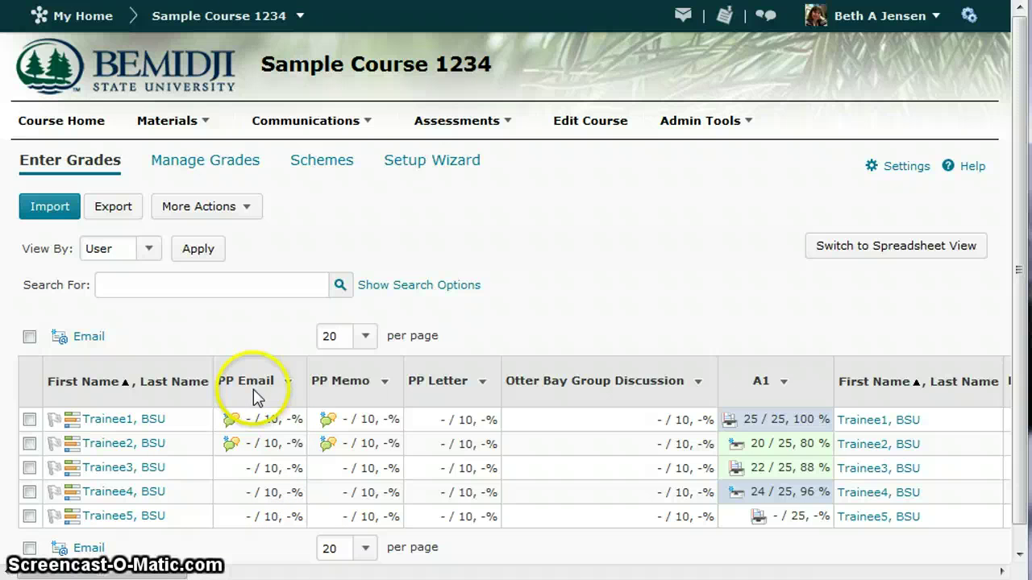
{"action": "left_click", "coordinate": [287, 384]}
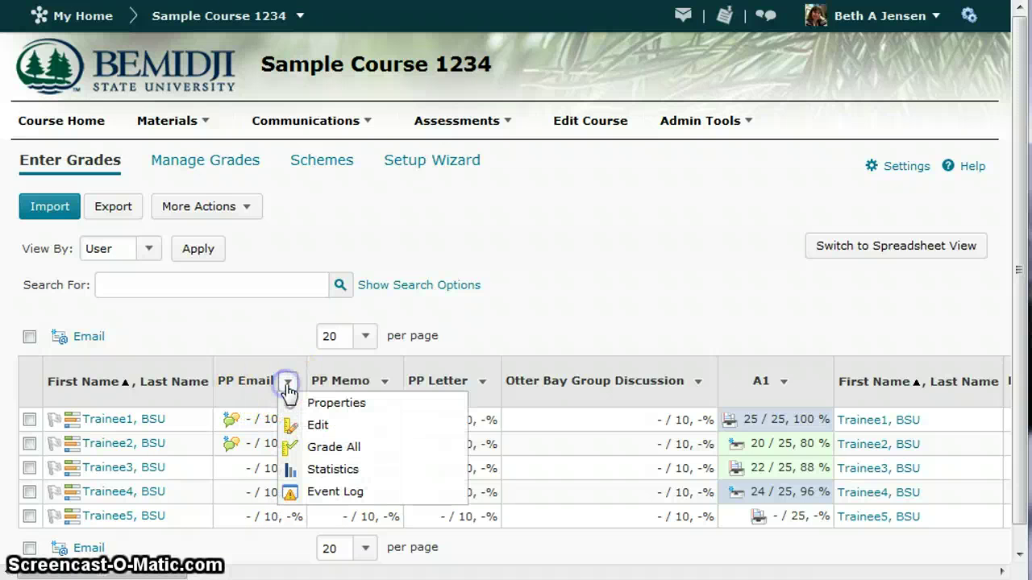
{"action": "left_click", "coordinate": [312, 450]}
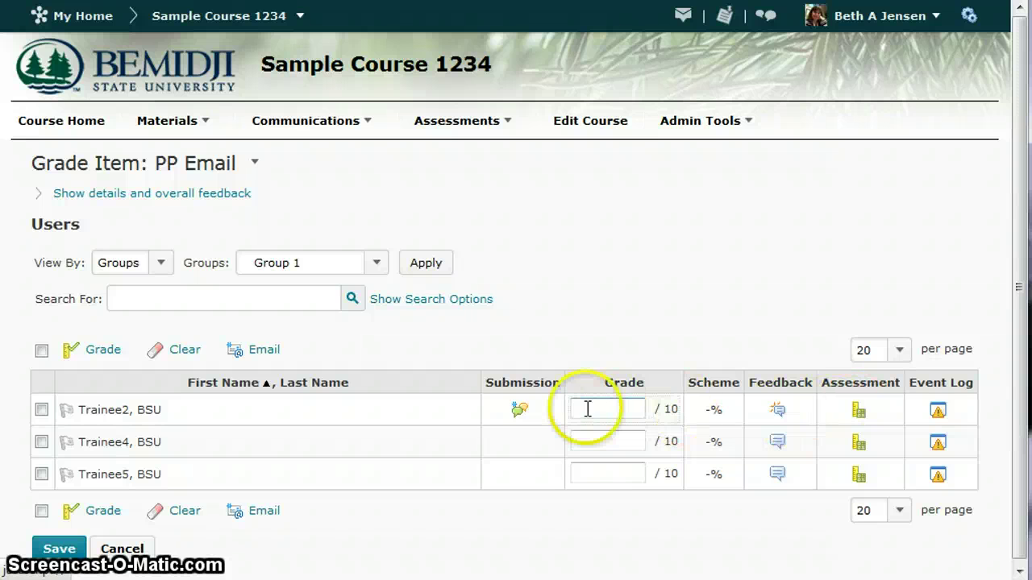
- Review Trainee2's Draft Email posts from the submission entry, and close the topic score without entering a score
{"action": "left_click", "coordinate": [519, 412]}
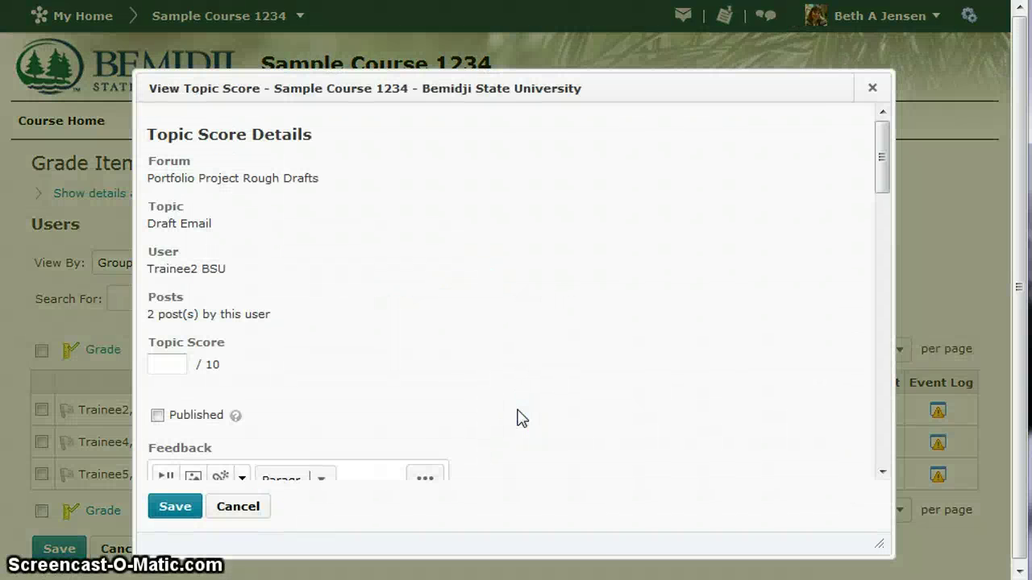
{"action": "left_click", "coordinate": [520, 407]}
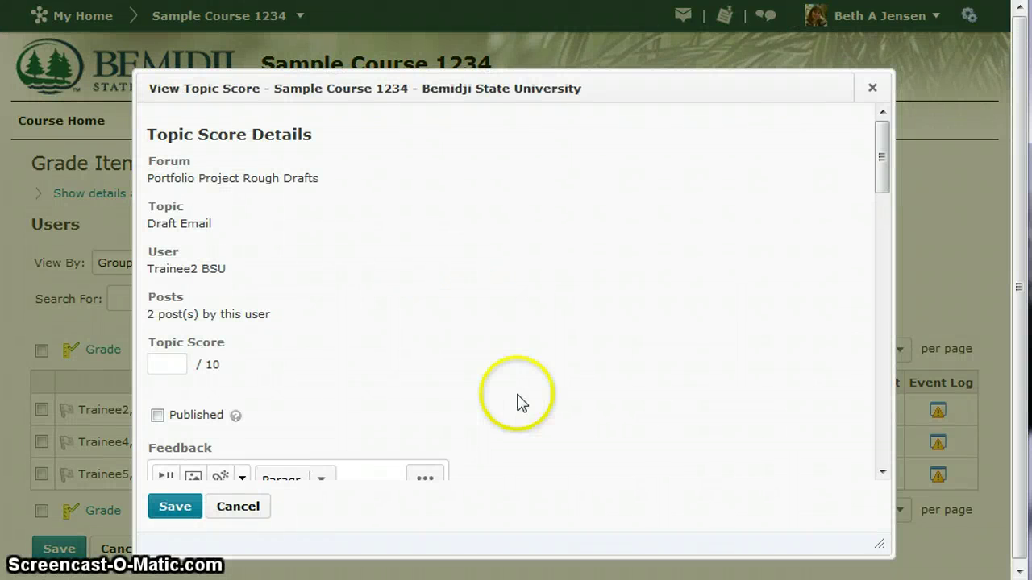
{"action": "scroll", "coordinate": [520, 330], "scroll_direction": "down", "scroll_amount": 5}
{"action": "scroll", "coordinate": [521, 330], "scroll_direction": "down", "scroll_amount": 7}
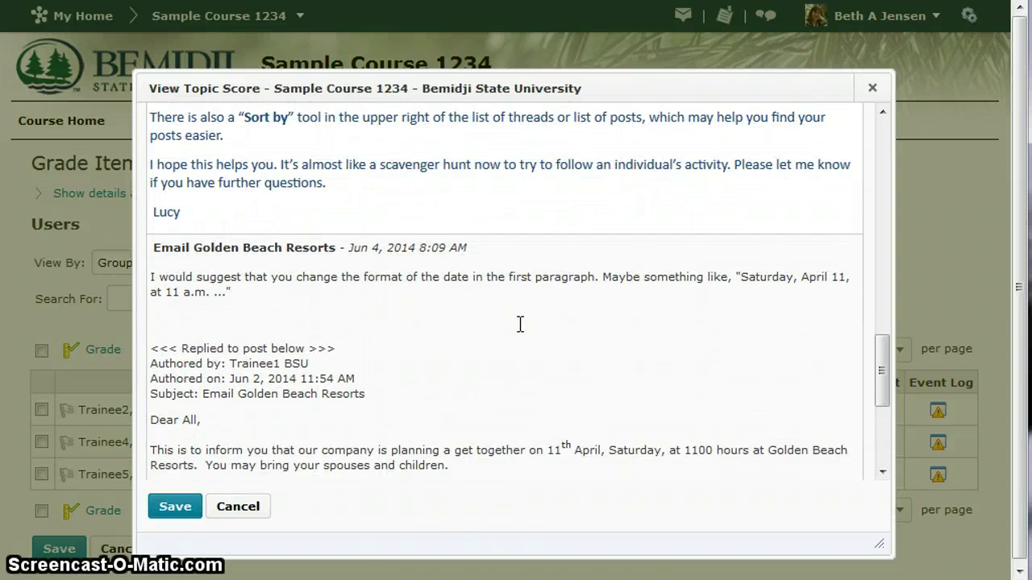
{"action": "scroll", "coordinate": [520, 326], "scroll_direction": "up", "scroll_amount": 10}
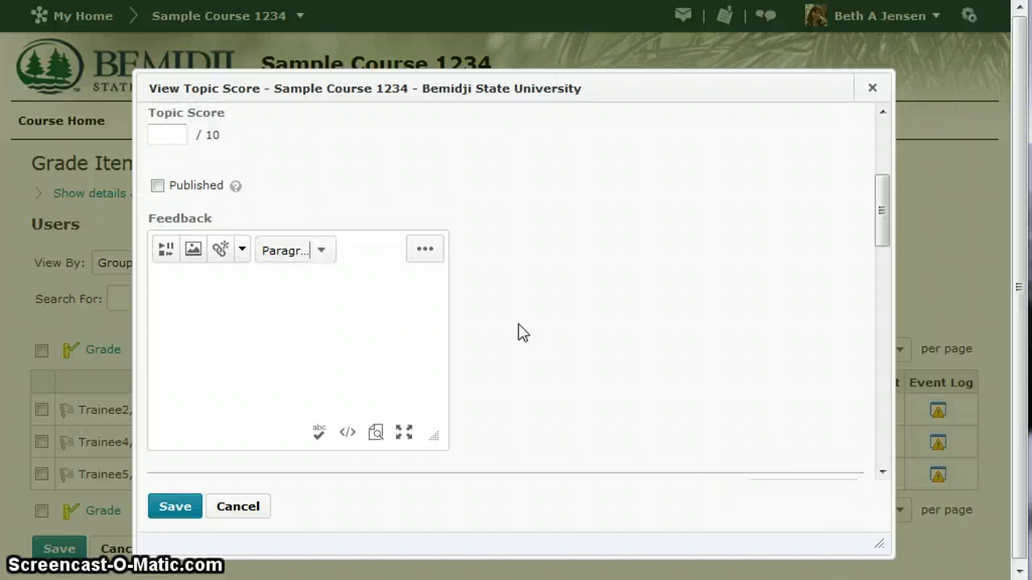
{"action": "scroll", "coordinate": [521, 333], "scroll_direction": "down", "scroll_amount": 8}
{"action": "scroll", "coordinate": [520, 324], "scroll_direction": "up", "scroll_amount": 12}
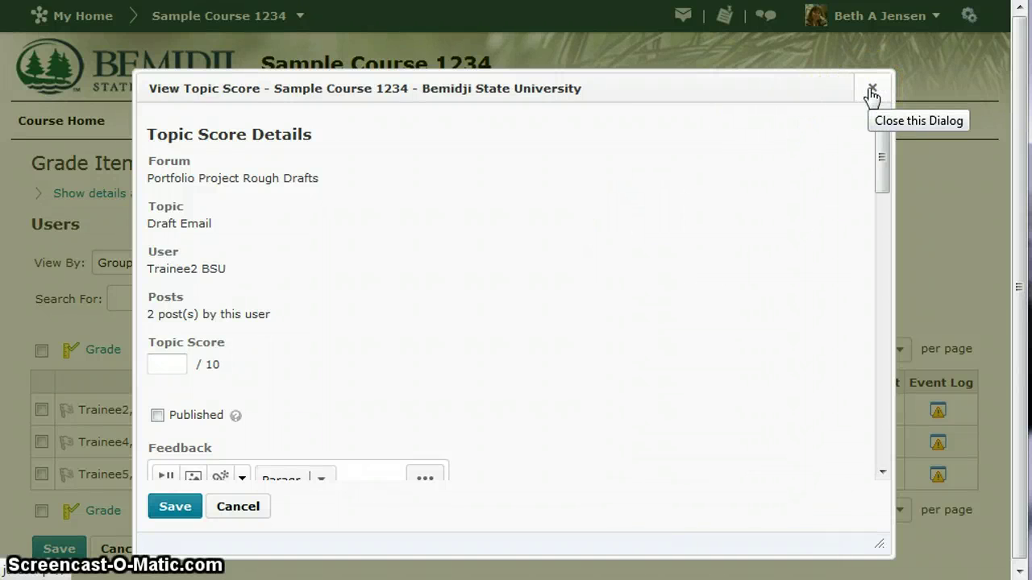
{"action": "left_click", "coordinate": [871, 90]}
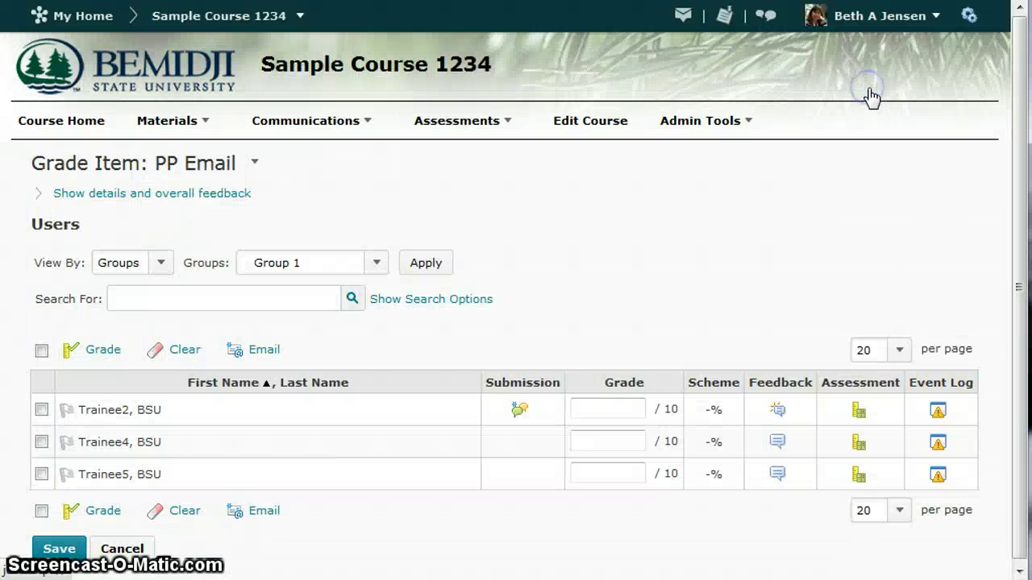
- Assess Trainee2 with the Weekly Discussion rubric as Excellent for Original Post and Good for Reply to Classmate, and save and close the assessment
{"action": "left_click", "coordinate": [856, 411]}
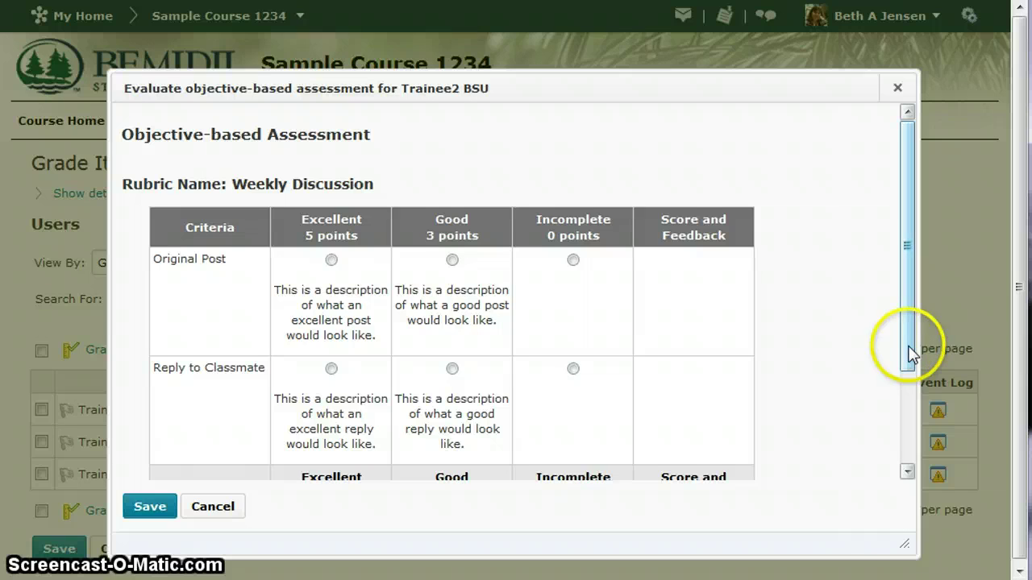
{"action": "left_click_drag", "start_coordinate": [908, 355], "coordinate": [903, 403]}
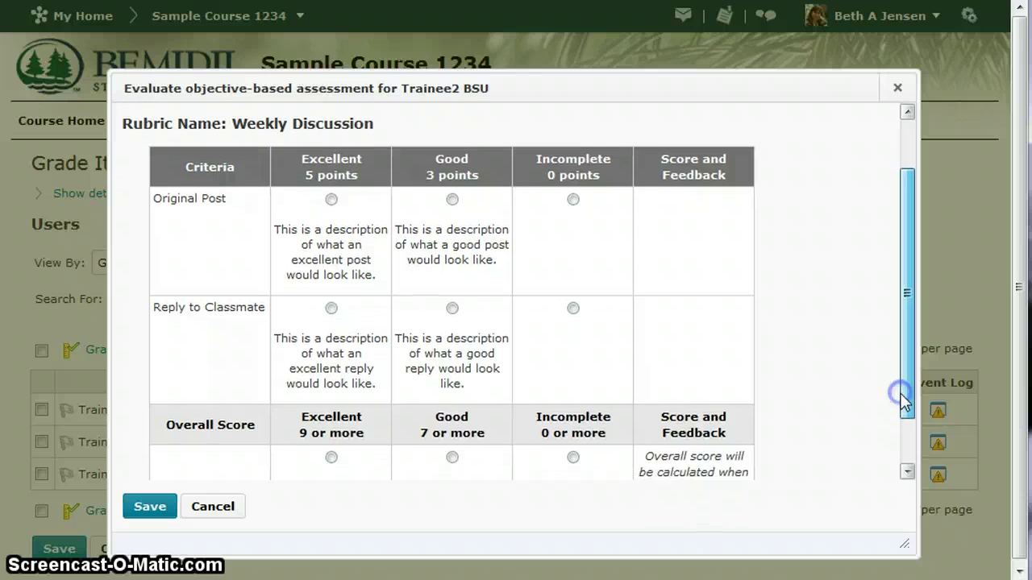
{"action": "left_click", "coordinate": [327, 223]}
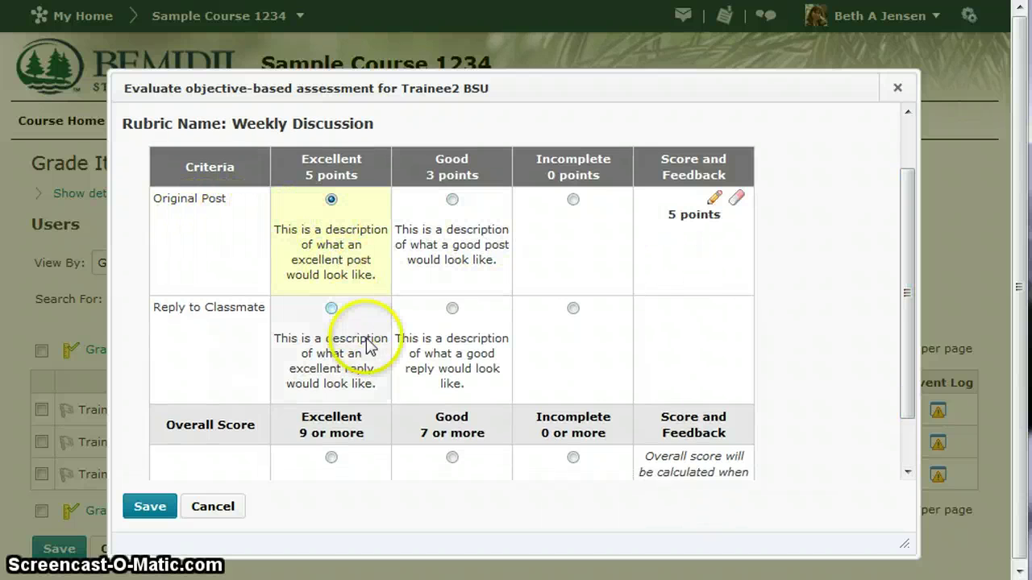
{"action": "left_click", "coordinate": [425, 357]}
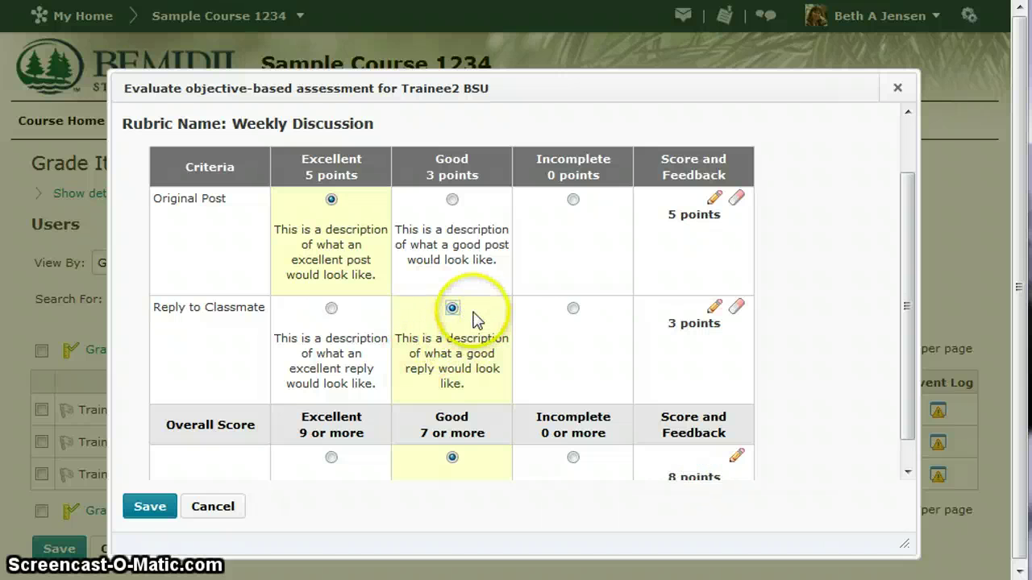
{"action": "left_click_drag", "start_coordinate": [908, 313], "coordinate": [909, 387]}
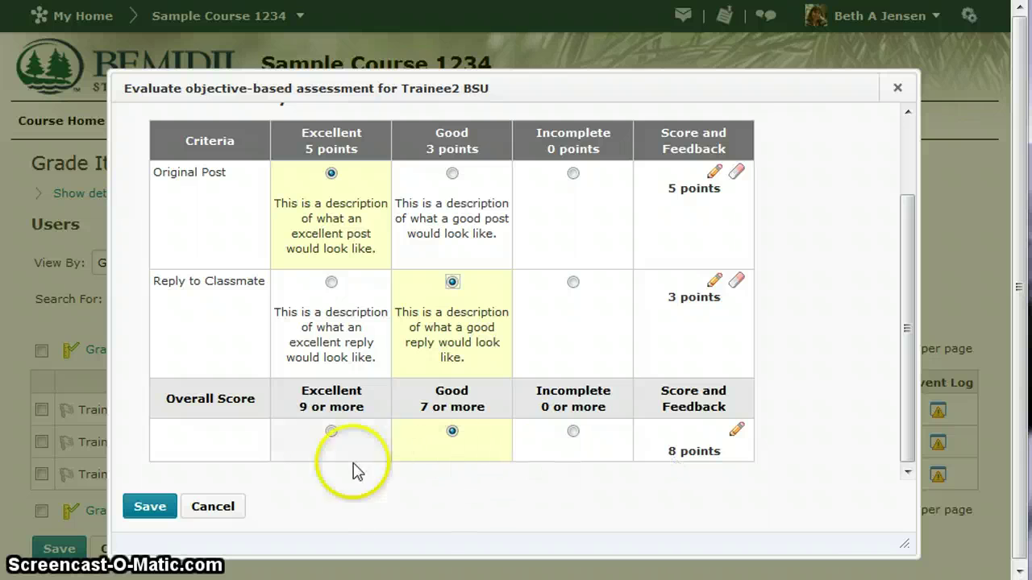
{"action": "left_click", "coordinate": [148, 514]}
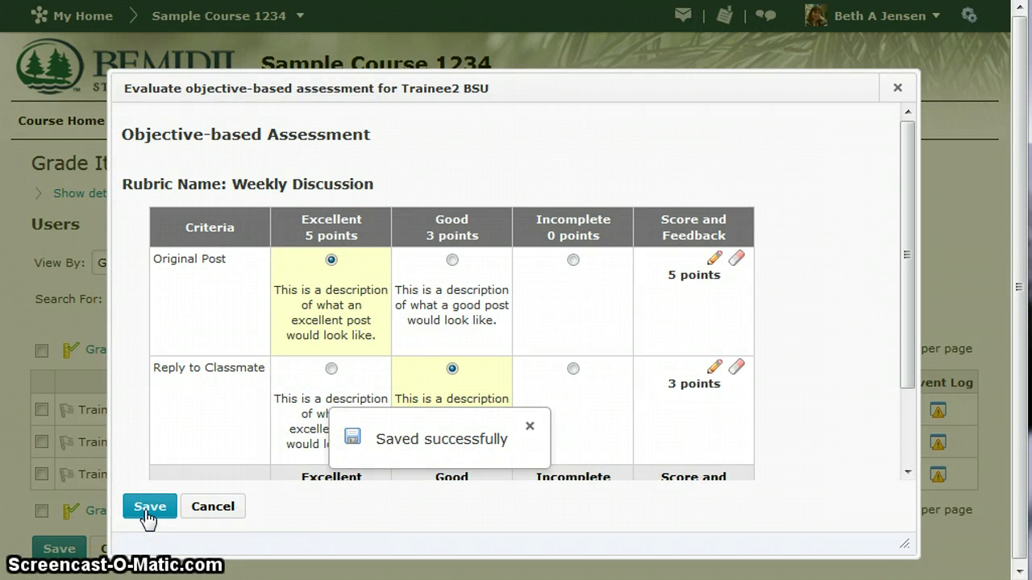
{"action": "left_click", "coordinate": [896, 89]}
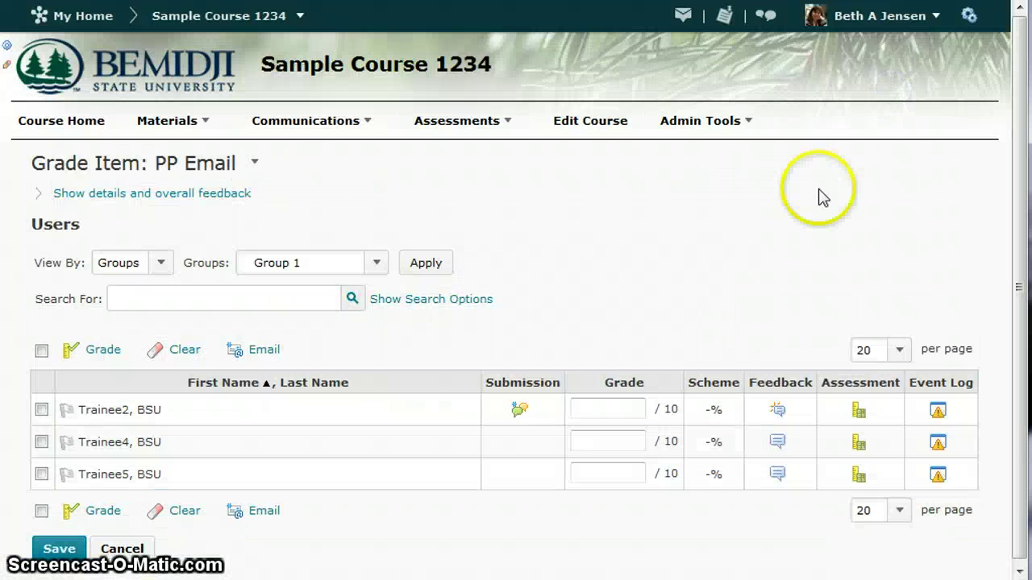
- Enter a grade of 8 for Trainee2 and save the PP Email grades, confirming the changes
{"action": "left_click", "coordinate": [614, 407]}
{"action": "type", "text": "8"}
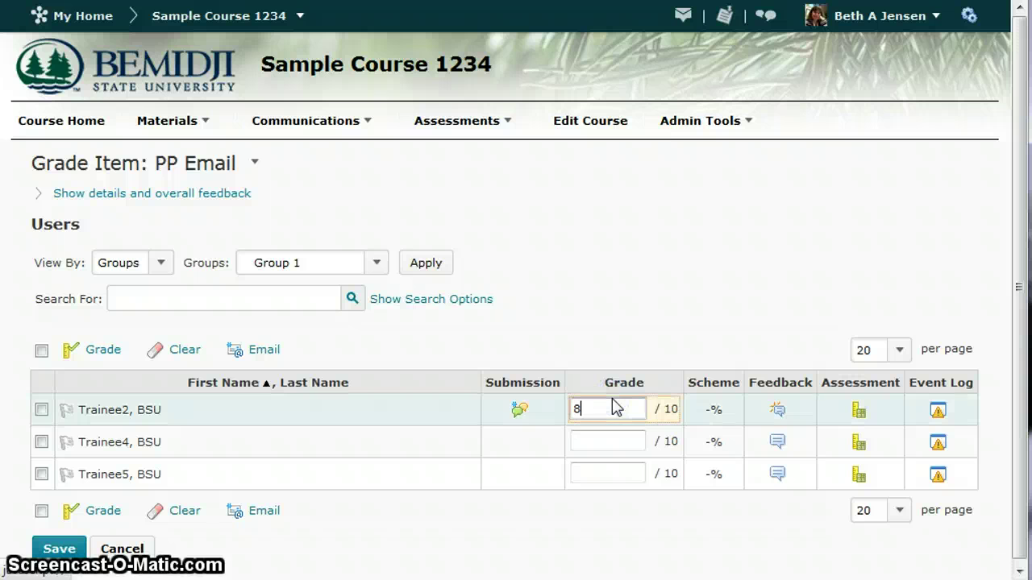
{"action": "left_click", "coordinate": [606, 415]}
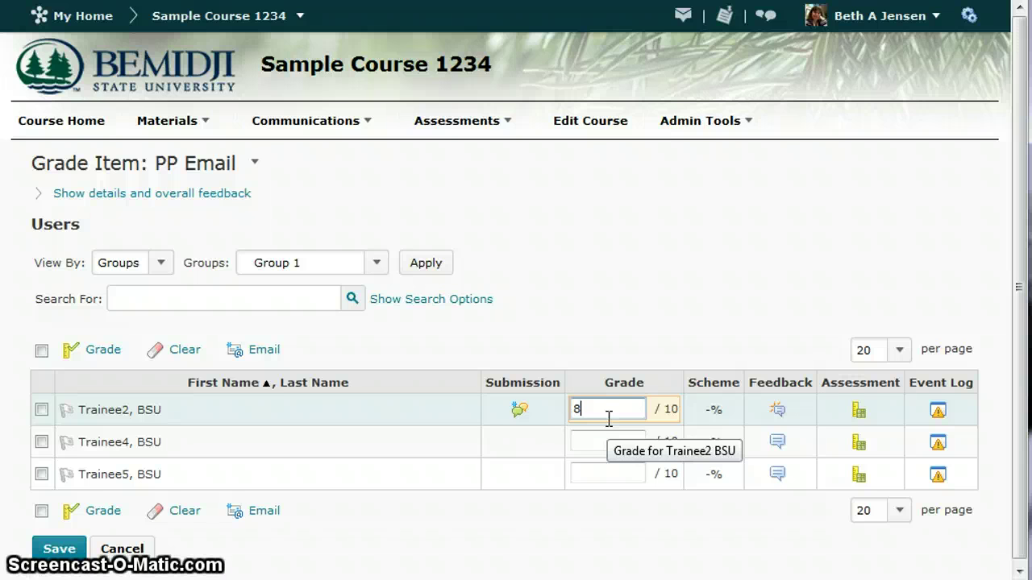
{"action": "left_click", "coordinate": [623, 415]}
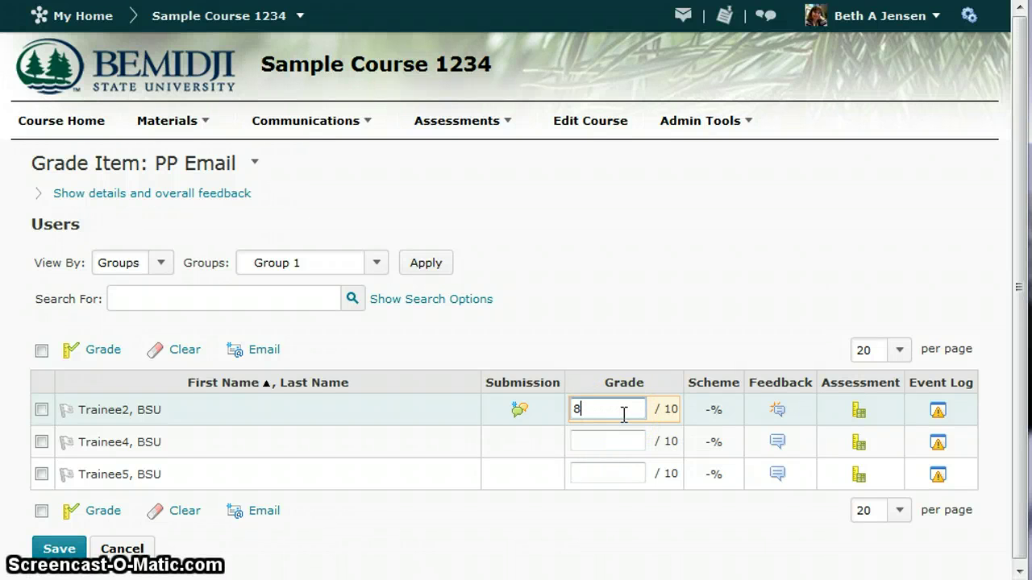
{"action": "left_click", "coordinate": [519, 413]}
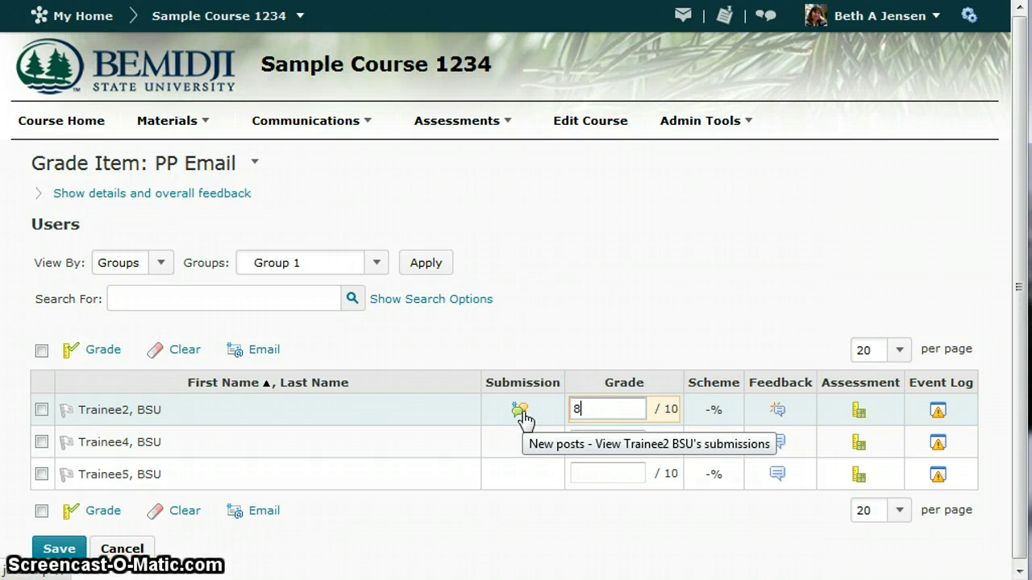
{"action": "left_click", "coordinate": [616, 410]}
{"action": "left_click", "coordinate": [859, 412]}
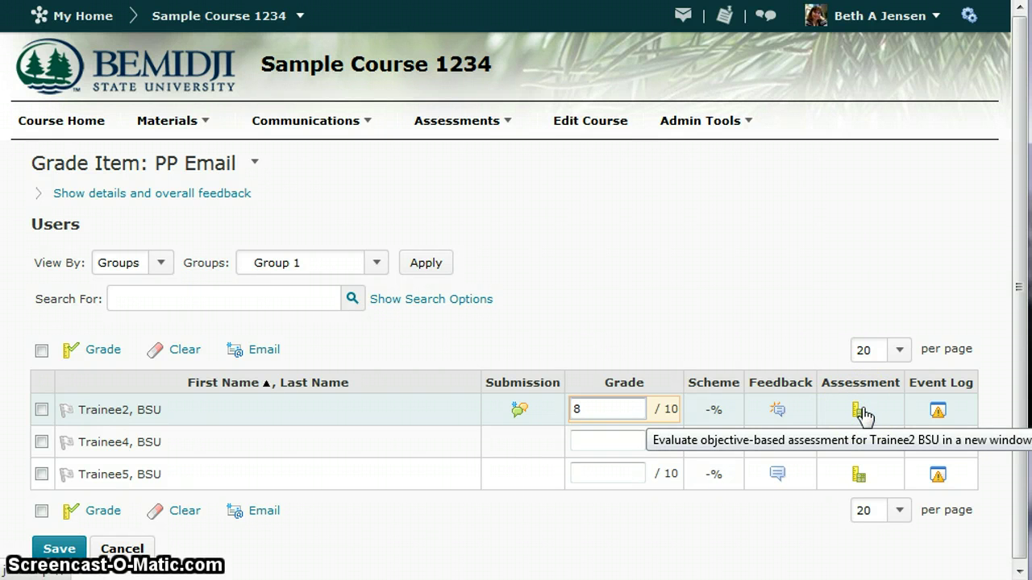
{"action": "left_click", "coordinate": [56, 553]}
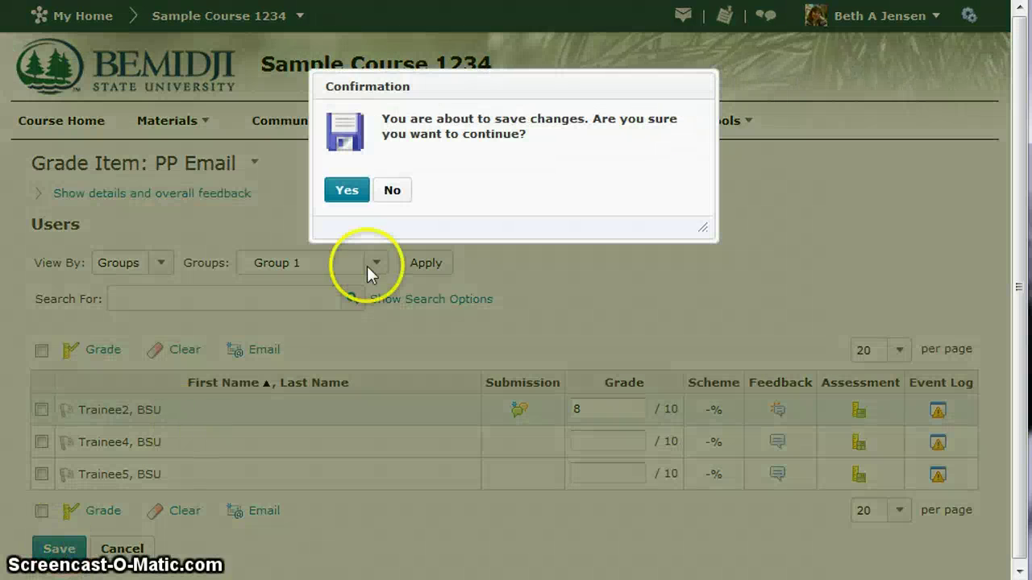
{"action": "left_click", "coordinate": [347, 197]}
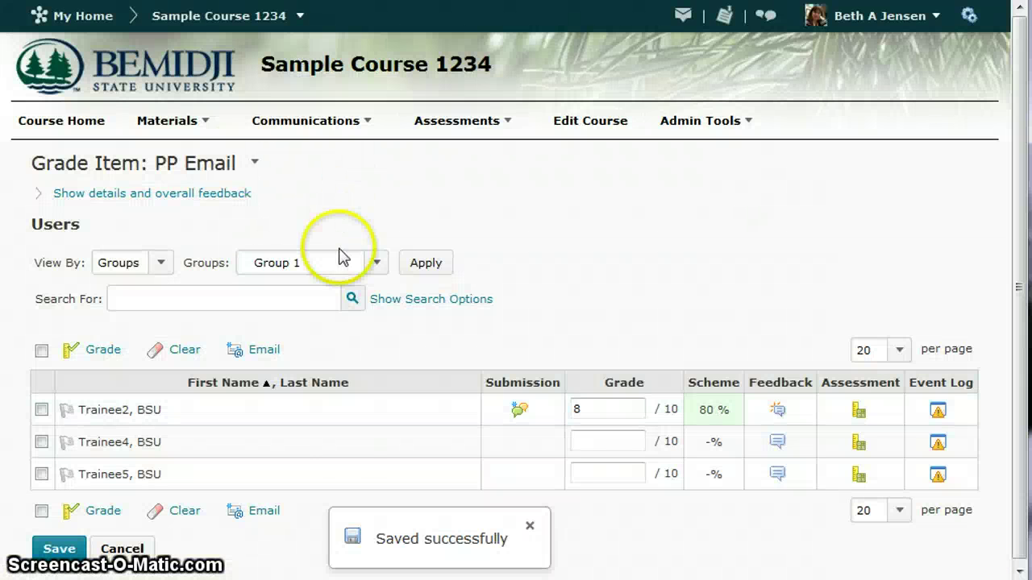
- Change the PP Email grading list from the group view to the User view
{"action": "left_click", "coordinate": [156, 266]}
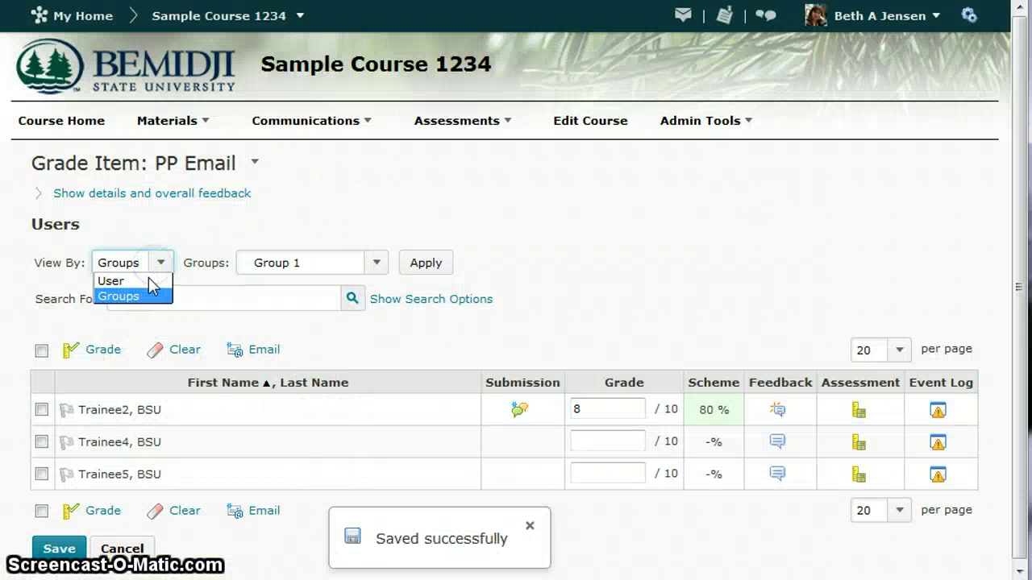
{"action": "left_click", "coordinate": [150, 281]}
{"action": "left_click", "coordinate": [421, 265]}
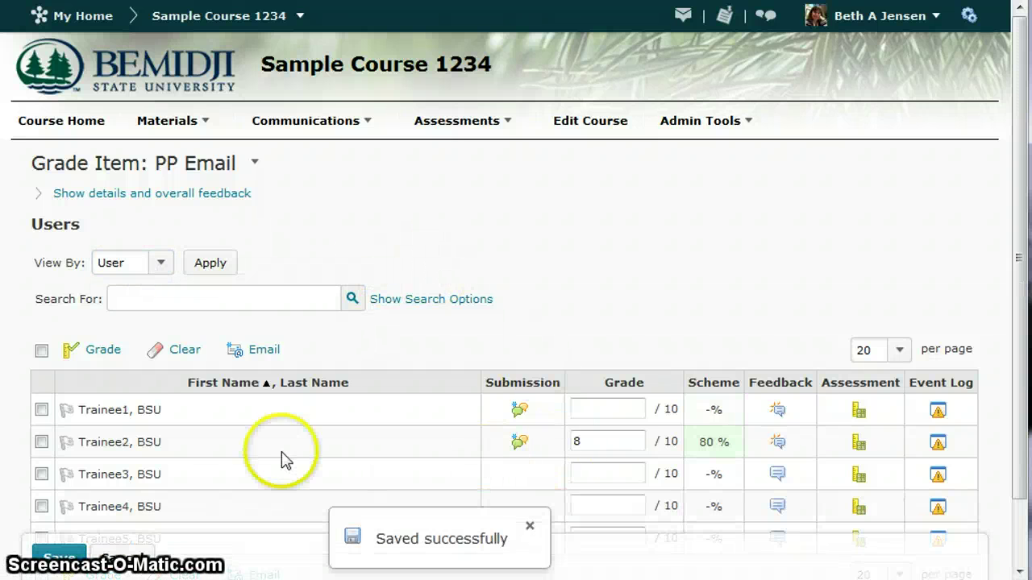
- Review Trainee1's Draft Email posts from the submission entry, and cancel out of the topic score
{"action": "left_click", "coordinate": [519, 413]}
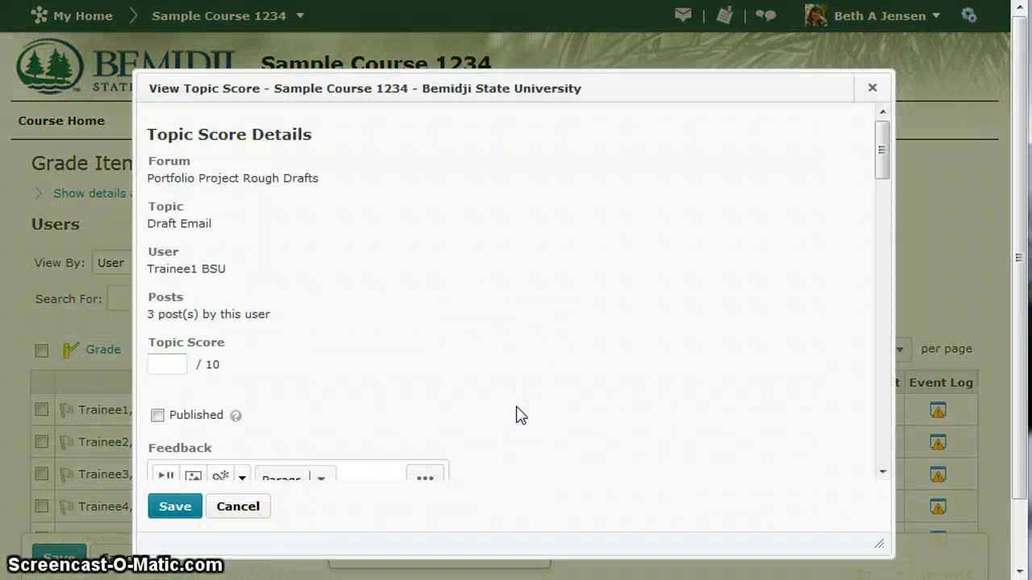
{"action": "scroll", "coordinate": [570, 348], "scroll_direction": "down", "scroll_amount": 5}
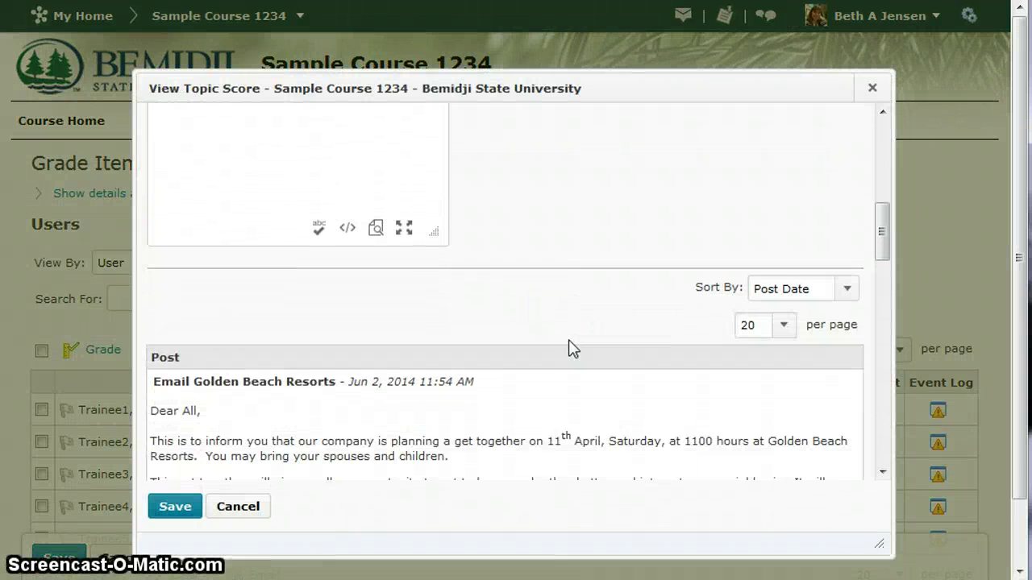
{"action": "scroll", "coordinate": [569, 348], "scroll_direction": "down", "scroll_amount": 3}
{"action": "scroll", "coordinate": [569, 348], "scroll_direction": "down", "scroll_amount": 8}
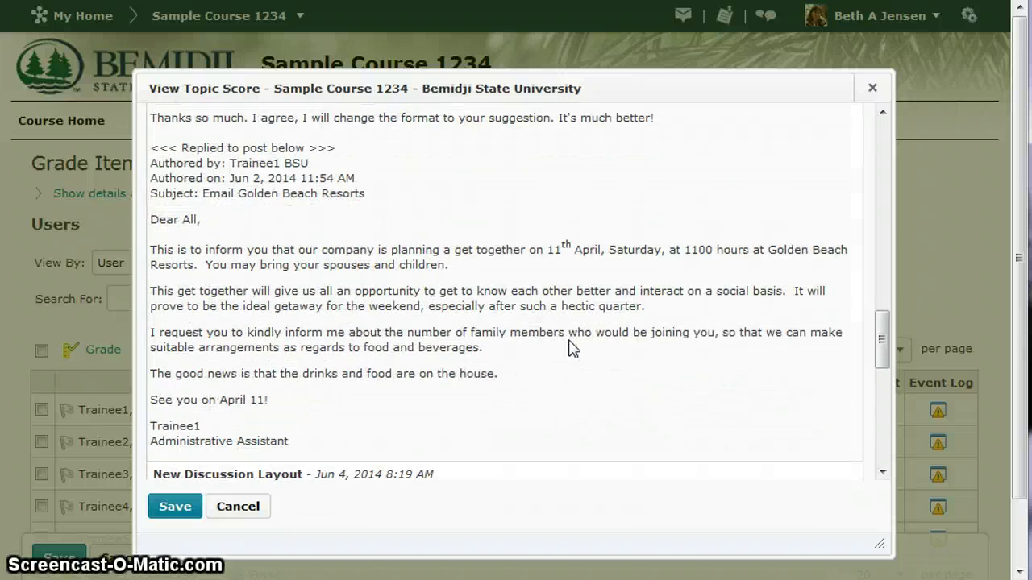
{"action": "left_click", "coordinate": [237, 507]}
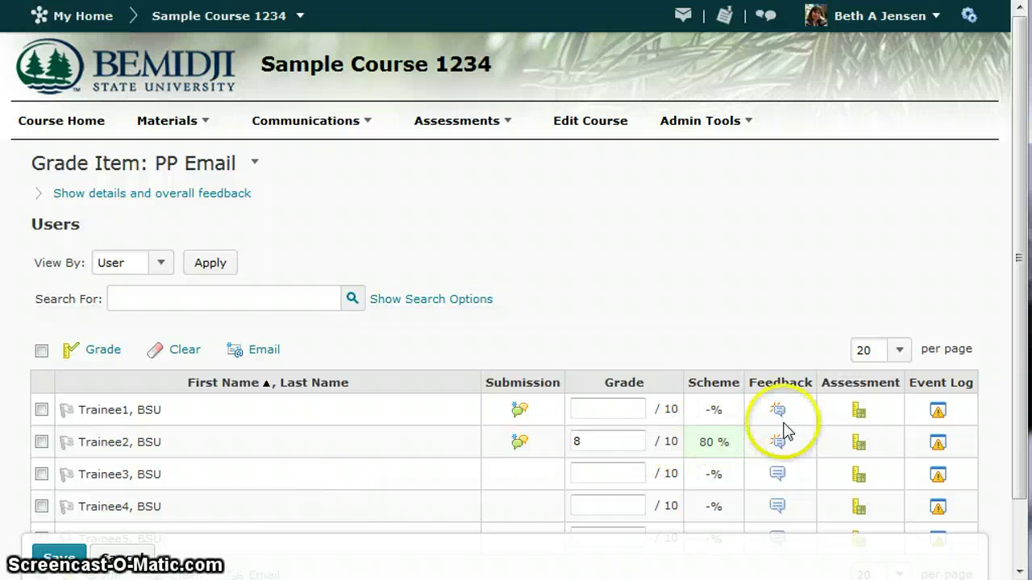
- Assess Trainee1 with the Weekly Discussion rubric as Excellent for both Original Post and Reply to Classmate
{"action": "left_click", "coordinate": [855, 414]}
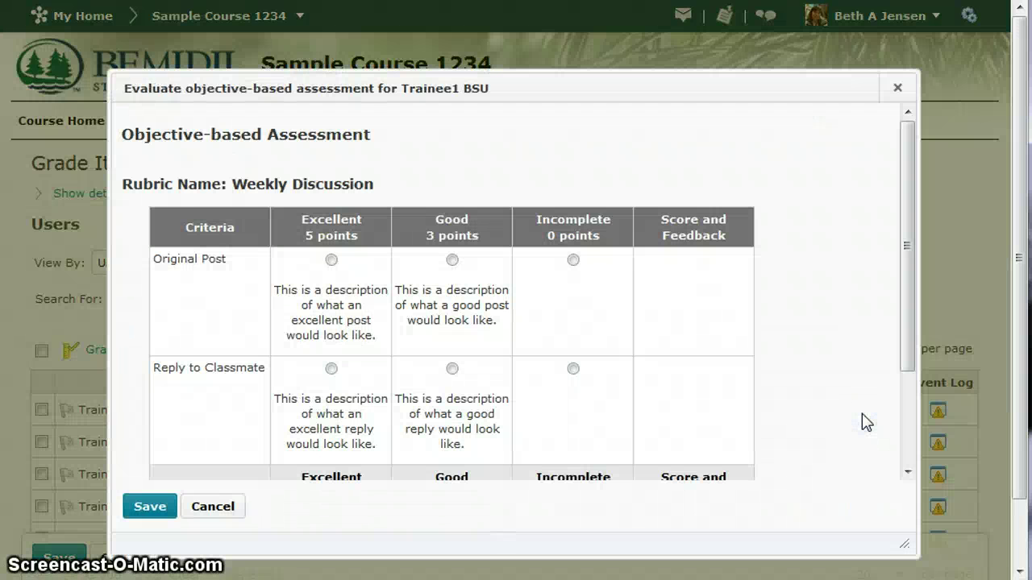
{"action": "left_click", "coordinate": [308, 290]}
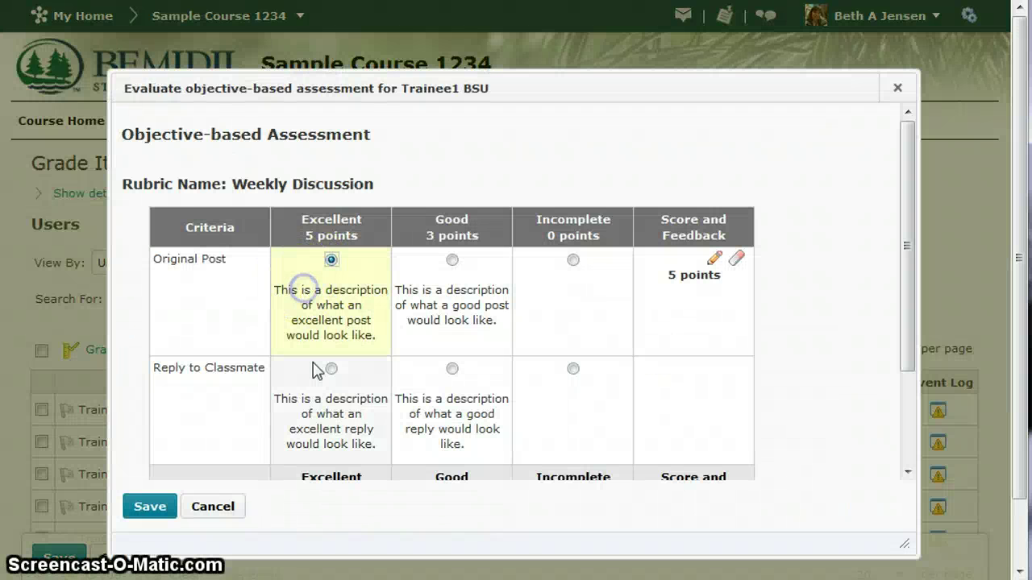
{"action": "left_click", "coordinate": [323, 429]}
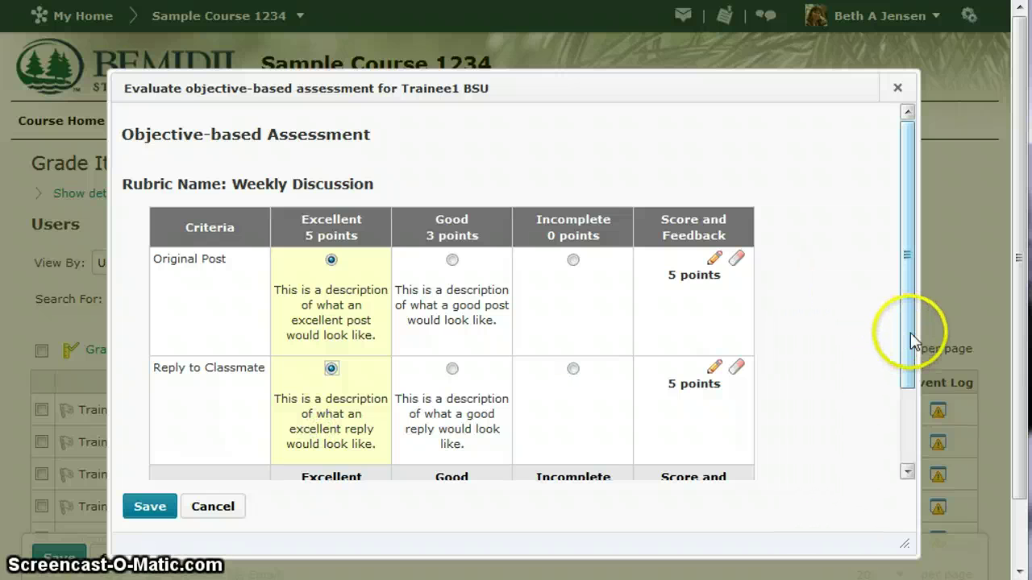
- Override Trainee1's Original Post score with 4 points in its score and feedback settings, and save and close the rubric assessment
{"action": "left_click_drag", "start_coordinate": [910, 334], "coordinate": [909, 414]}
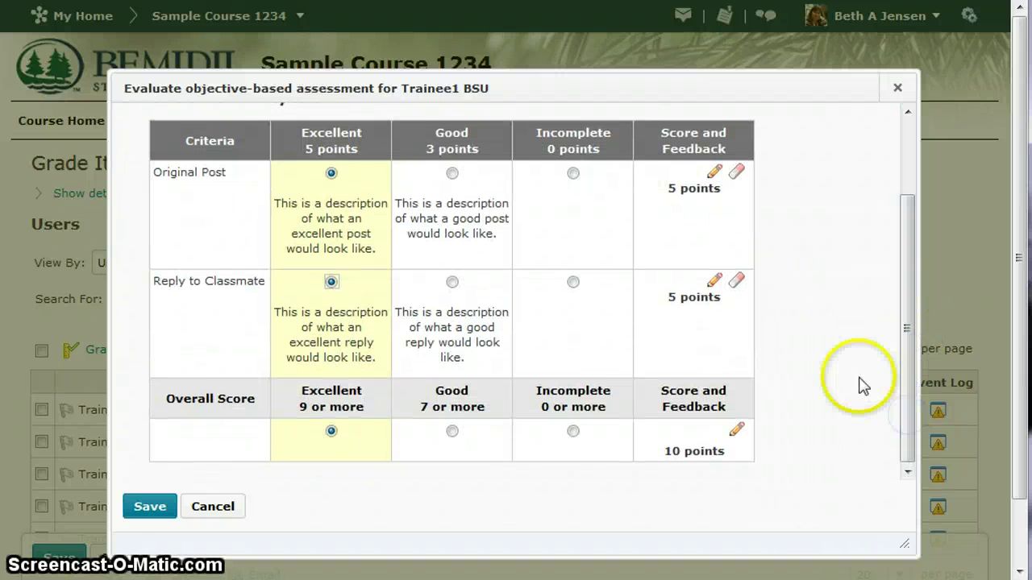
{"action": "left_click", "coordinate": [713, 282]}
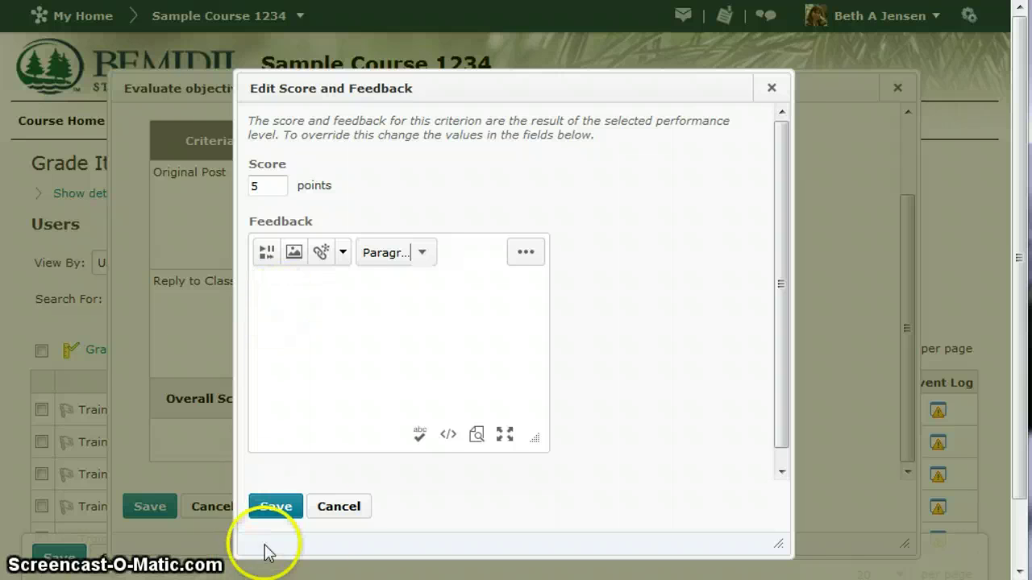
{"action": "left_click", "coordinate": [347, 516]}
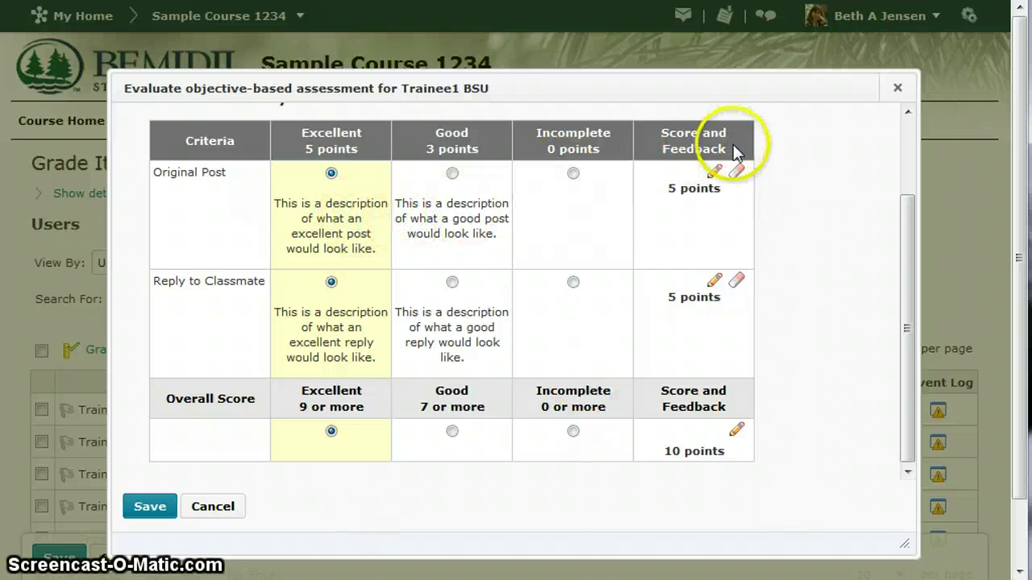
{"action": "left_click", "coordinate": [715, 173]}
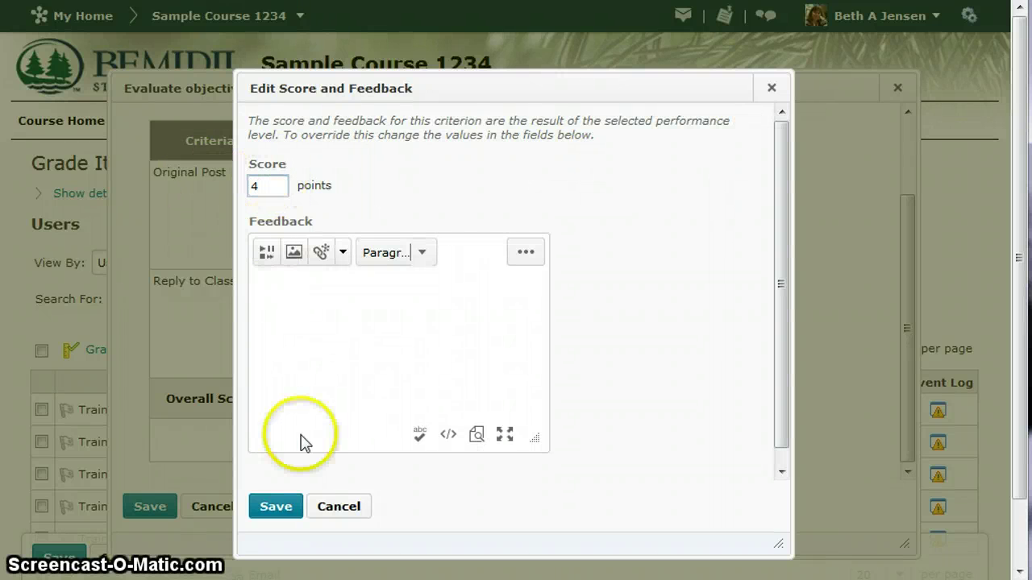
{"action": "left_click", "coordinate": [294, 415]}
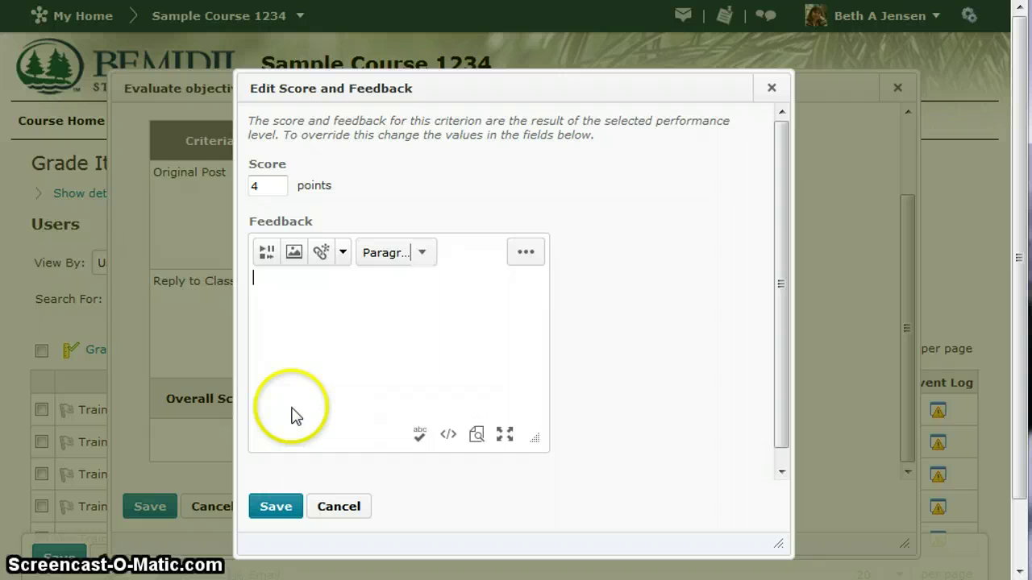
{"action": "left_click", "coordinate": [275, 506]}
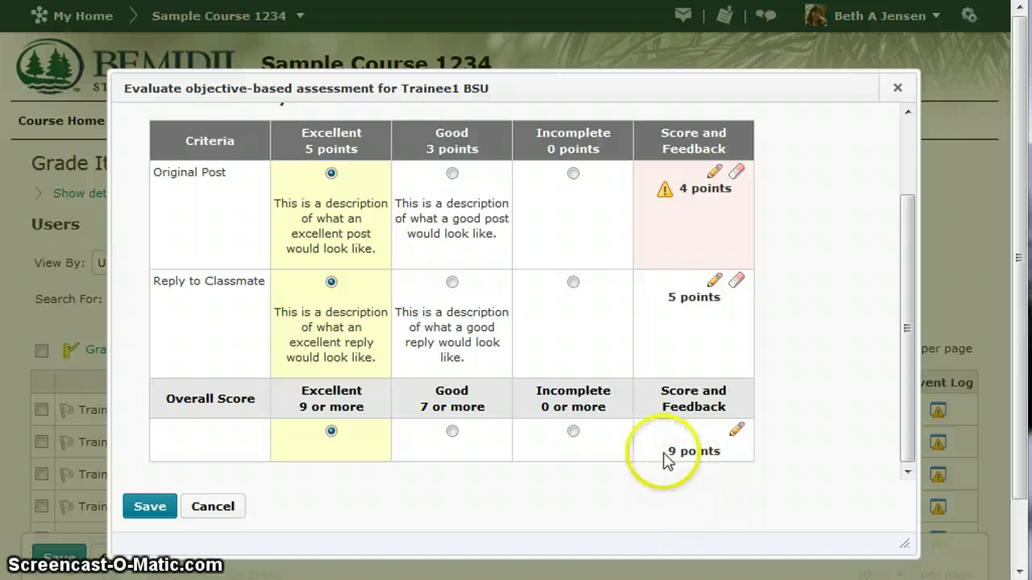
{"action": "left_click", "coordinate": [149, 509]}
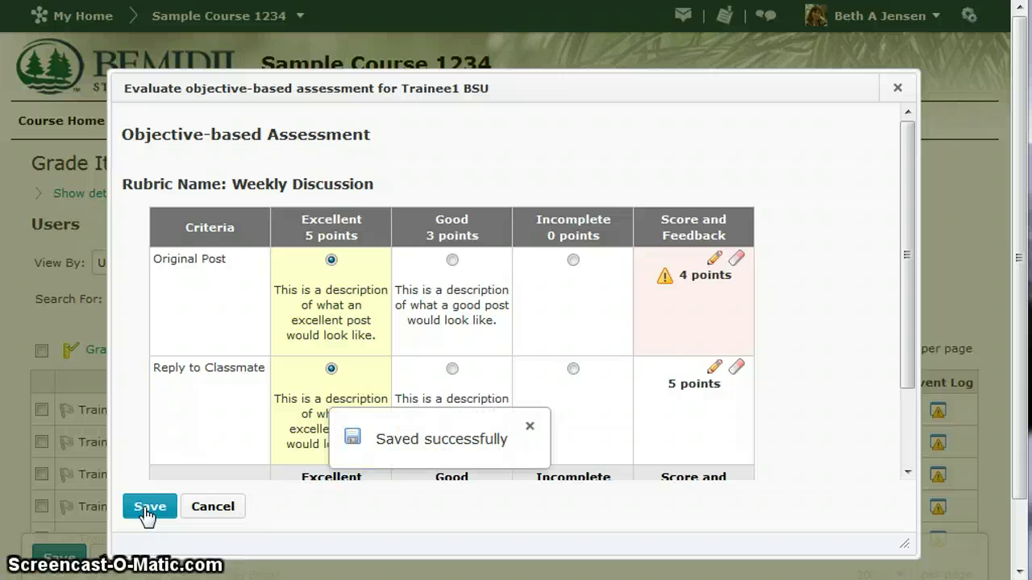
{"action": "left_click", "coordinate": [898, 89]}
- Enter a grade of 9 for Trainee1 and save the PP Email grades, confirming the changes
{"action": "left_click", "coordinate": [600, 410]}
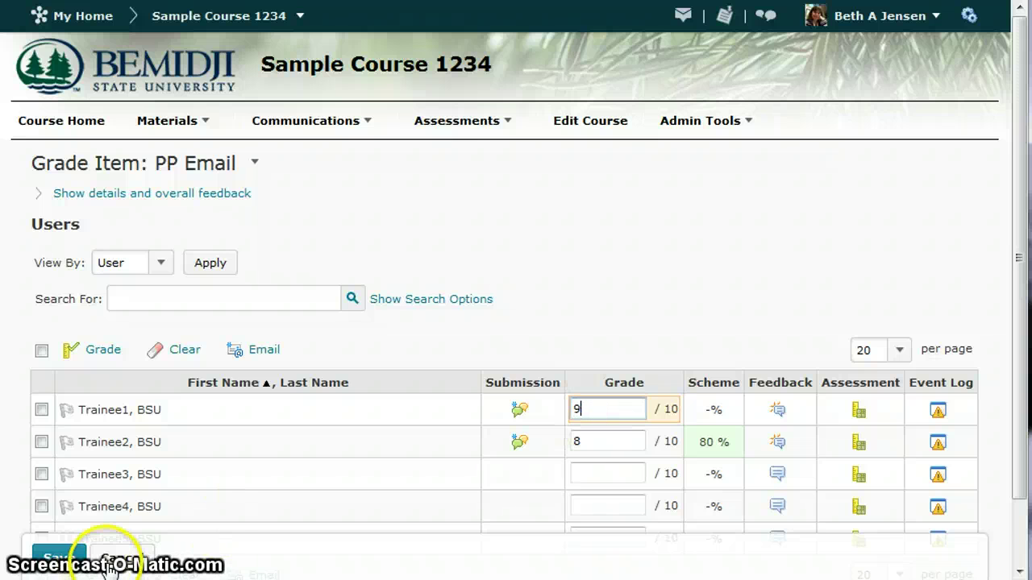
{"action": "left_click", "coordinate": [62, 559]}
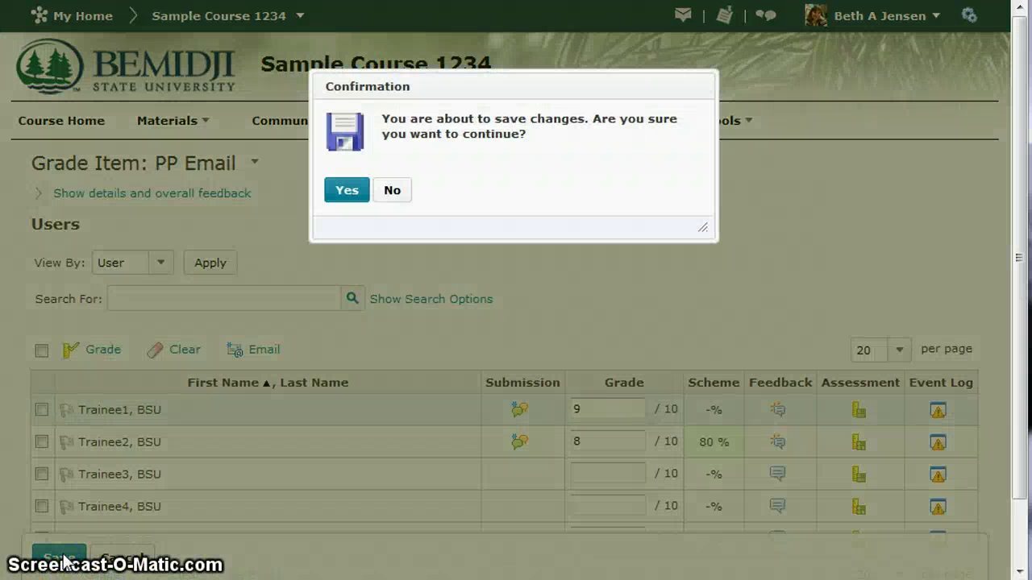
{"action": "left_click", "coordinate": [345, 193]}
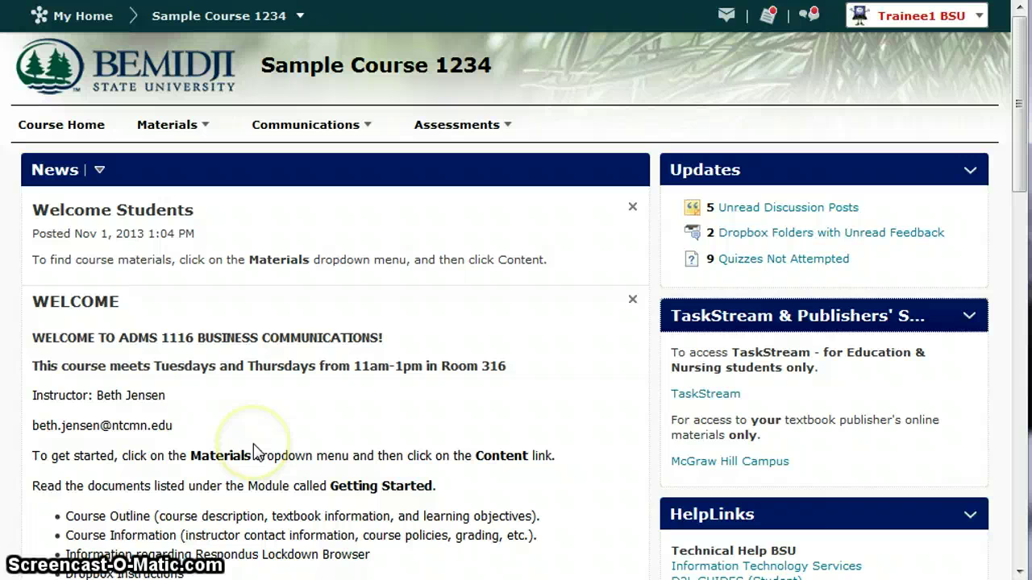
- View the course grades as the student Trainee1 and open the assessment details of the PP Email grade item
{"action": "left_click", "coordinate": [432, 137]}
{"action": "left_click", "coordinate": [440, 179]}
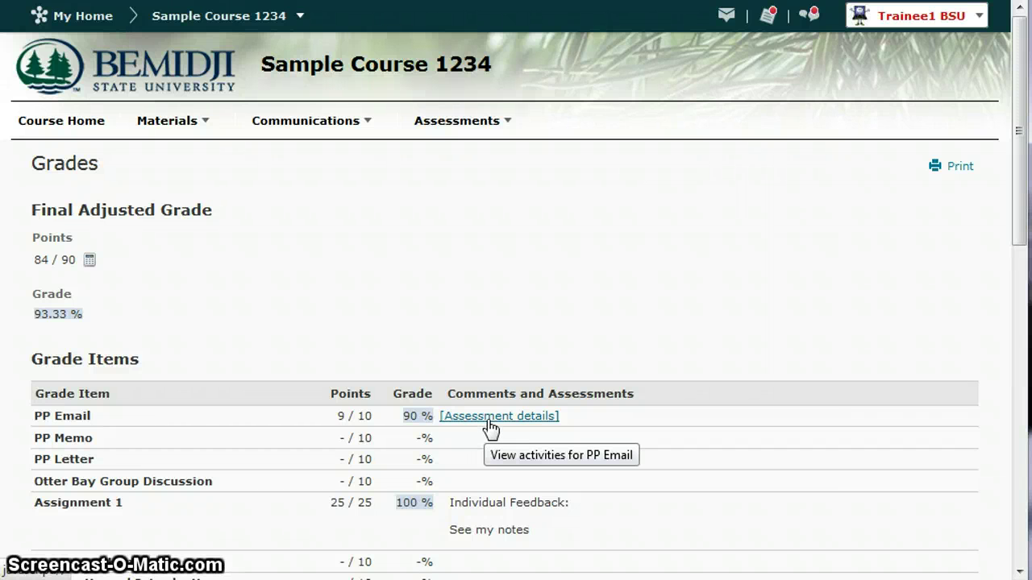
{"action": "left_click", "coordinate": [488, 421]}
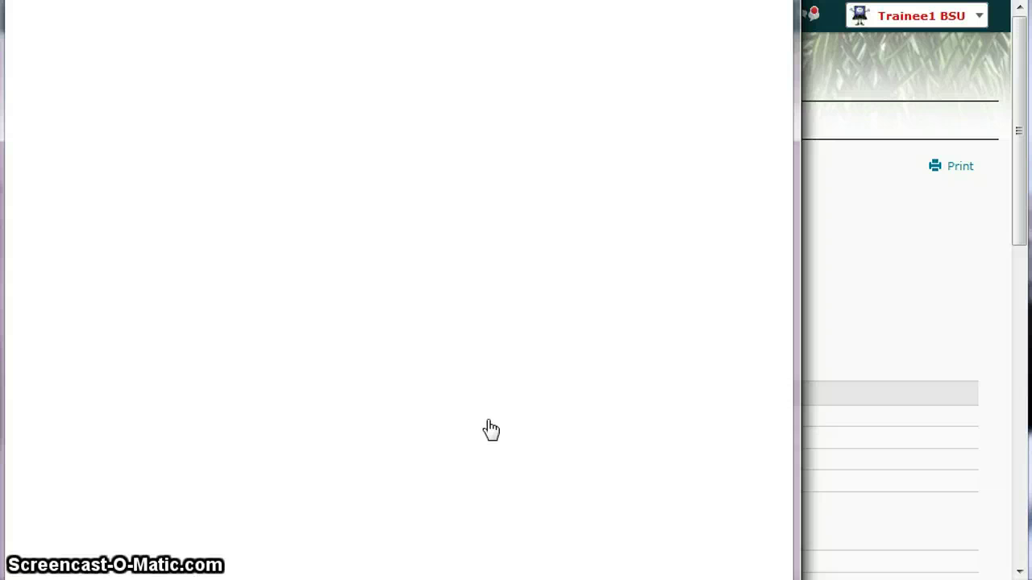